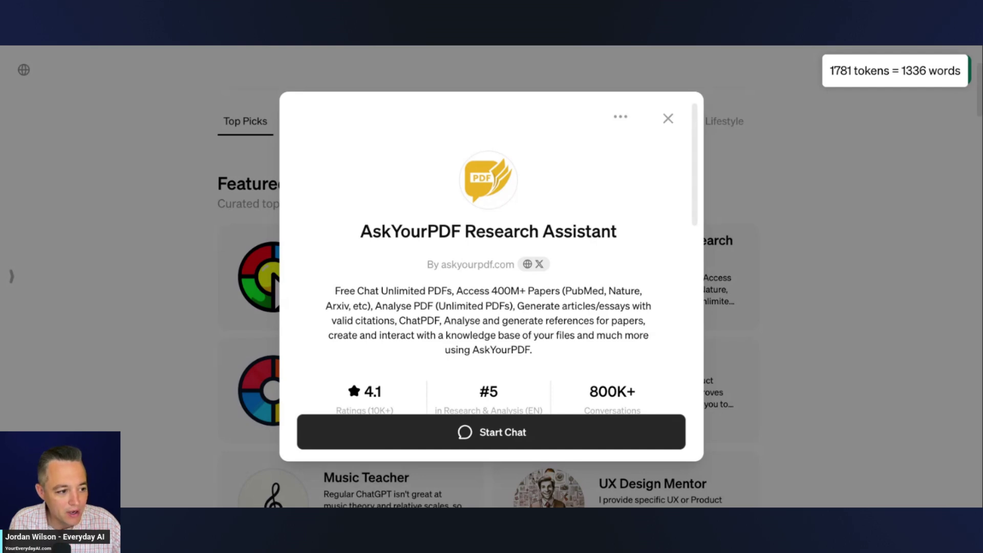
Step: From the AskYourPDF Research Assistant's GPT store card, begin a new chat with it
{"action": "key", "text": "ctrl+Tab"}
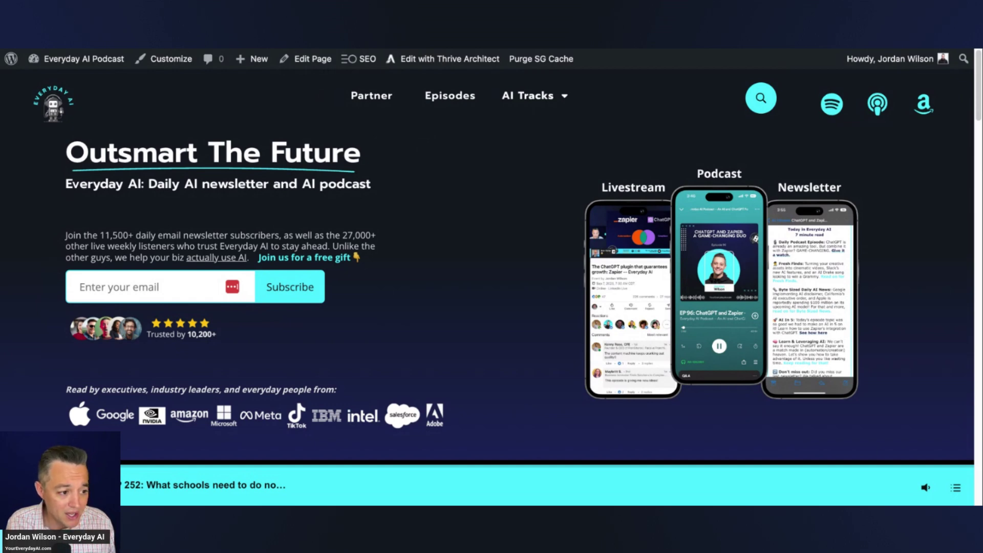
{"action": "key", "text": "ctrl+Tab"}
{"action": "triple_click", "coordinate": [483, 236]}
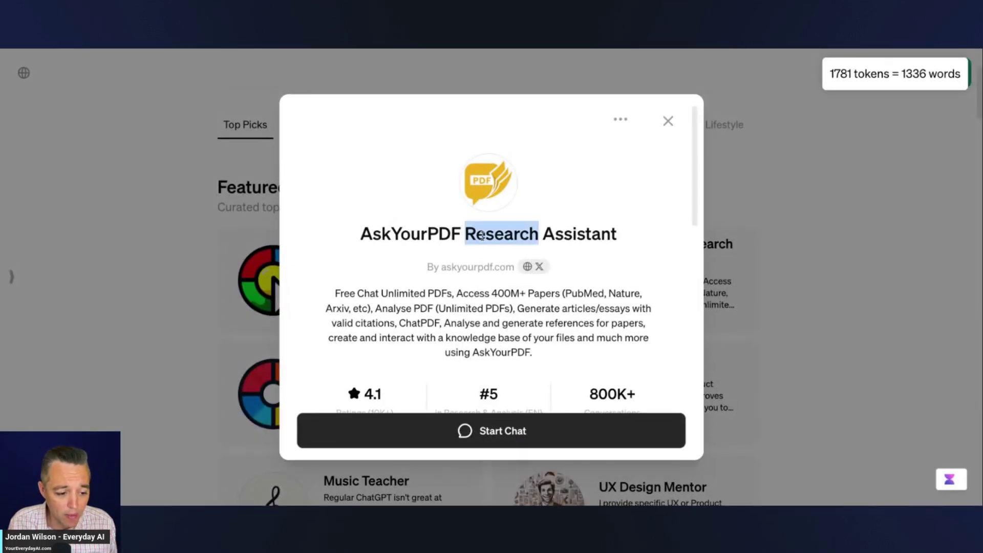
{"action": "left_click", "coordinate": [516, 331]}
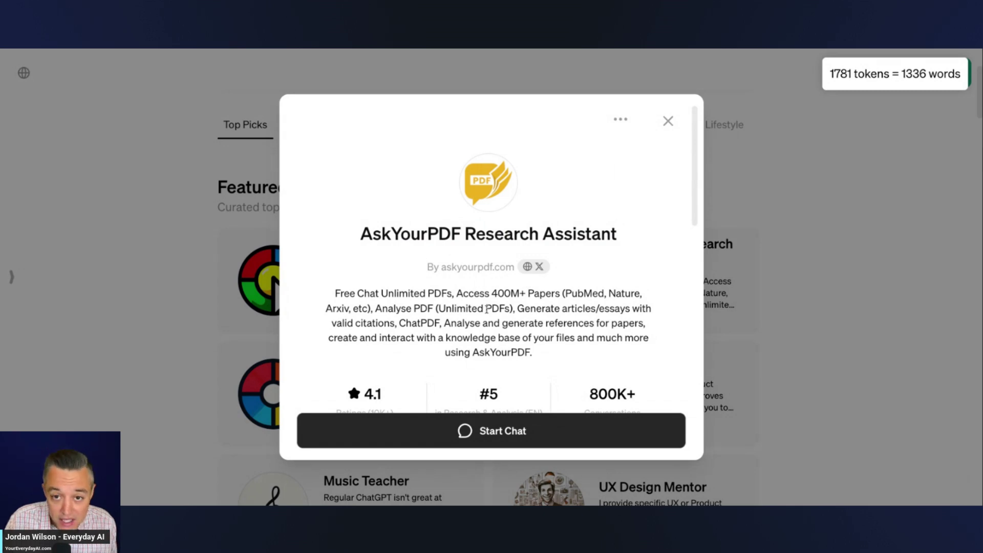
{"action": "scroll", "coordinate": [487, 309], "scroll_direction": "down", "scroll_amount": 2}
{"action": "scroll", "coordinate": [512, 299], "scroll_direction": "up", "scroll_amount": 2}
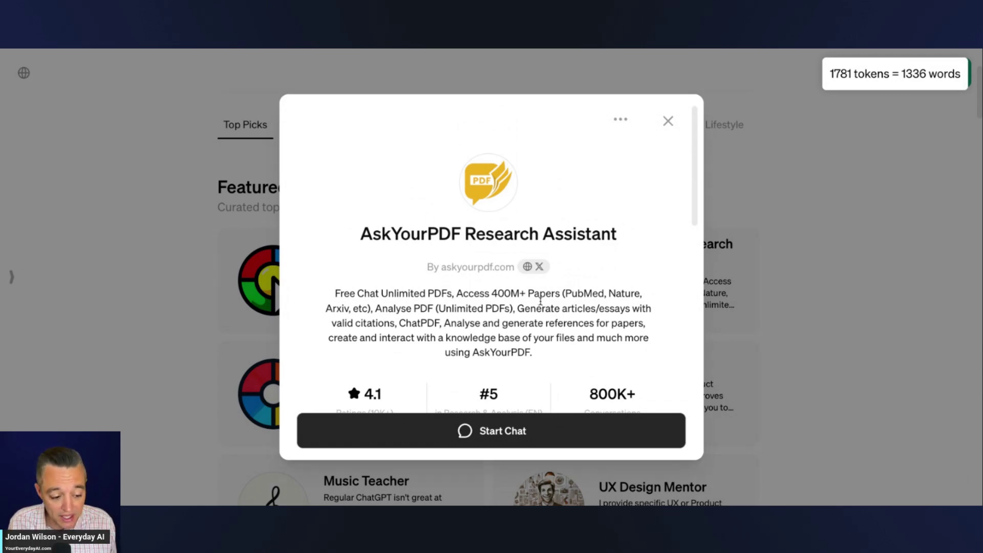
{"action": "scroll", "coordinate": [540, 302], "scroll_direction": "down", "scroll_amount": 6}
{"action": "scroll", "coordinate": [559, 311], "scroll_direction": "up", "scroll_amount": 6}
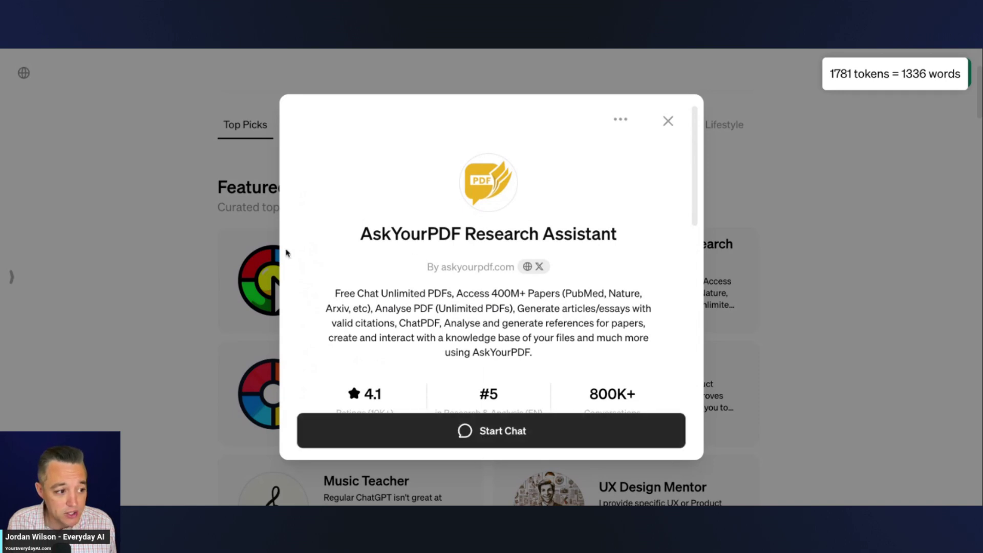
{"action": "left_click", "coordinate": [539, 444]}
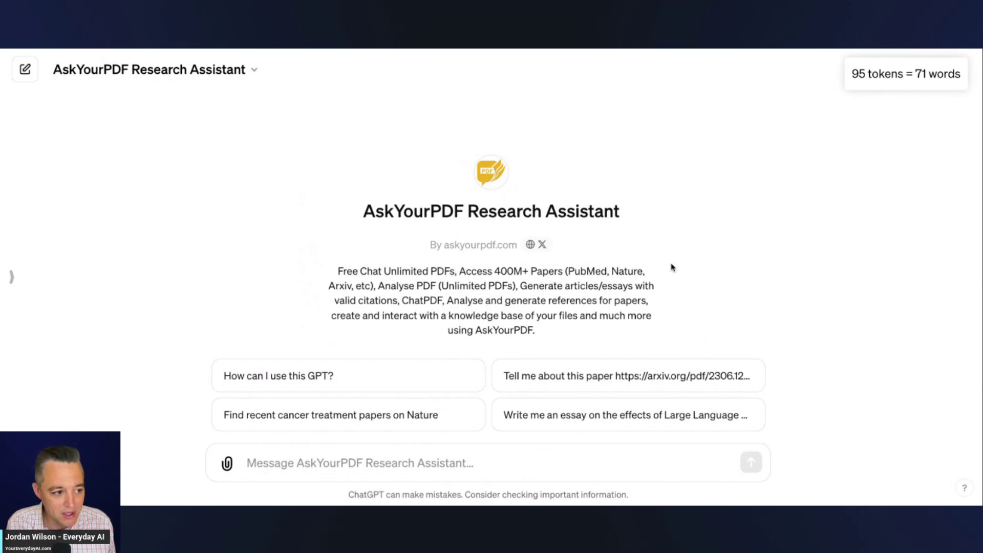
Step: Paste and send the request for a bulleted summary of the GPT's capabilities
{"action": "type", "text": "please give me a bulletpoint of this GPT's capabilities"}
{"action": "key", "text": "Return"}
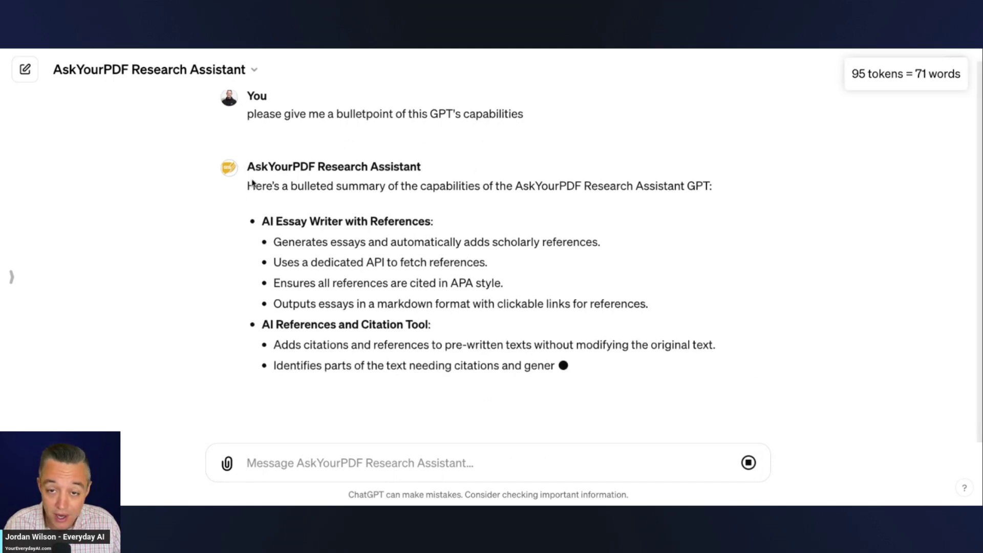
{"action": "scroll", "coordinate": [364, 249], "scroll_direction": "up", "scroll_amount": 1}
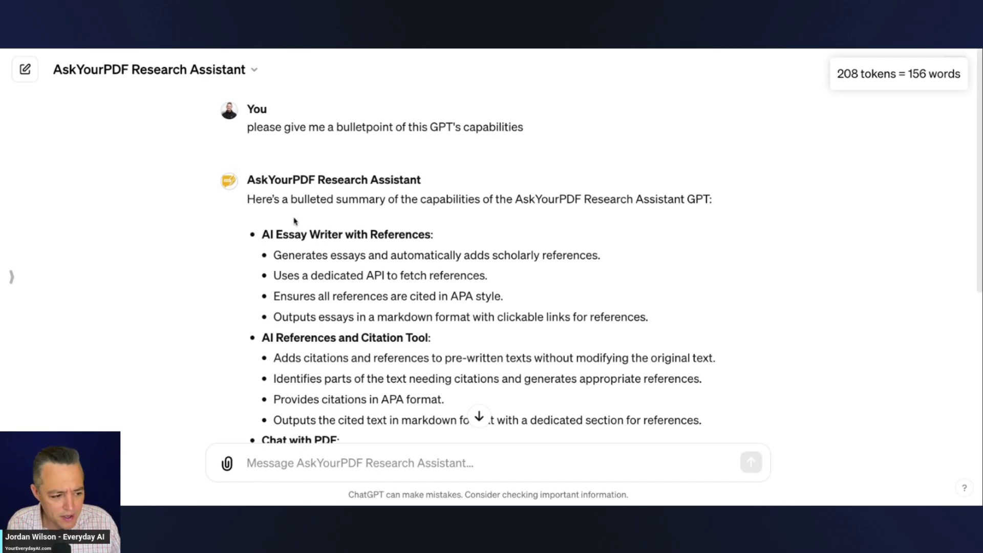
{"action": "scroll", "coordinate": [295, 220], "scroll_direction": "down", "scroll_amount": 3}
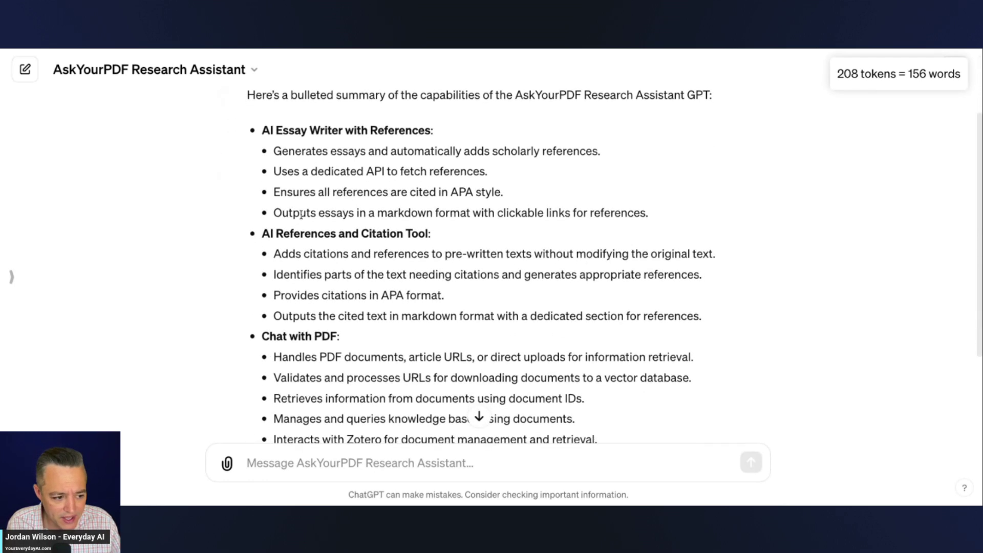
{"action": "scroll", "coordinate": [299, 217], "scroll_direction": "up", "scroll_amount": 2}
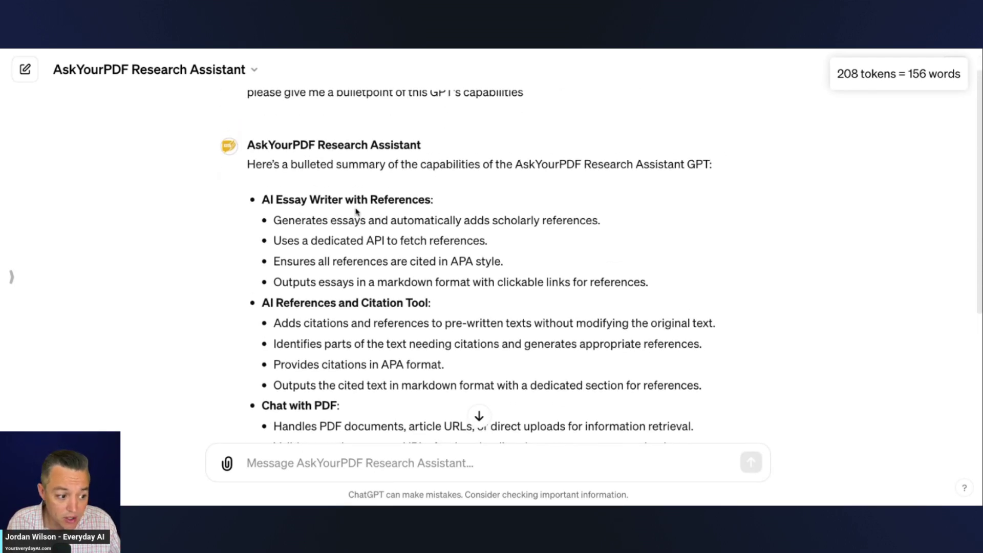
Step: Highlight the reply's headings: AI Essay Writer with References, AI References and Citation Tool, Chat with PDF
{"action": "triple_click", "coordinate": [343, 201]}
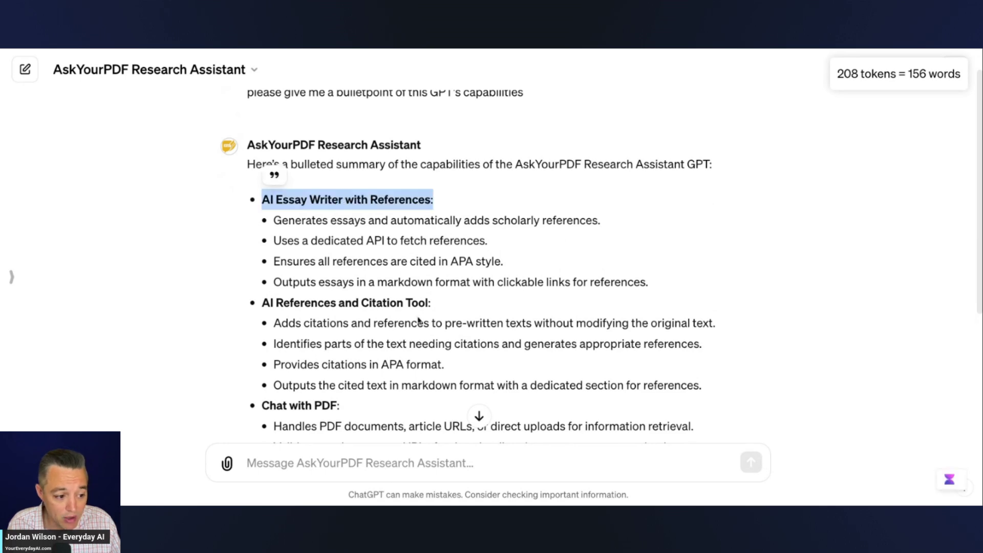
{"action": "triple_click", "coordinate": [384, 304]}
{"action": "scroll", "coordinate": [384, 340], "scroll_direction": "down", "scroll_amount": 2}
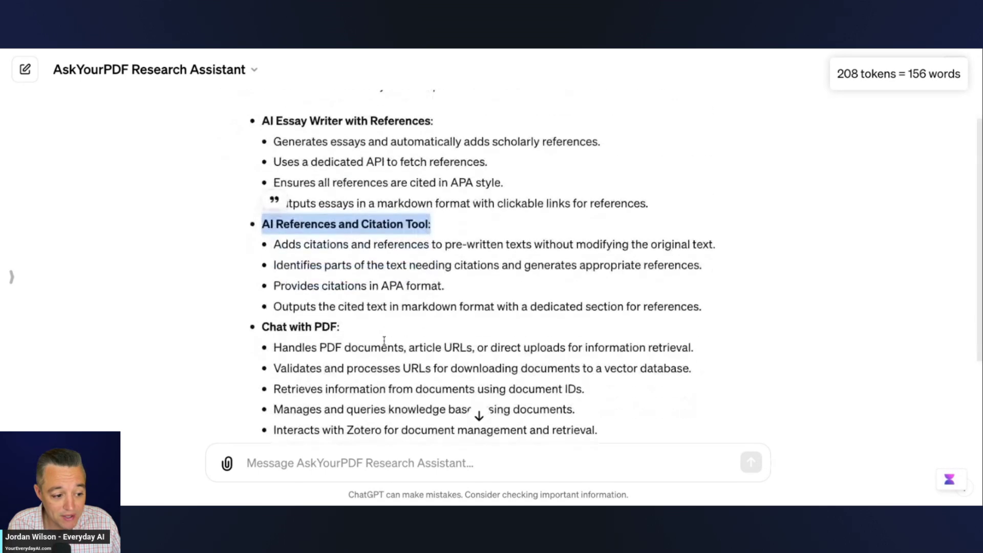
{"action": "left_click_drag", "start_coordinate": [384, 329], "coordinate": [251, 327]}
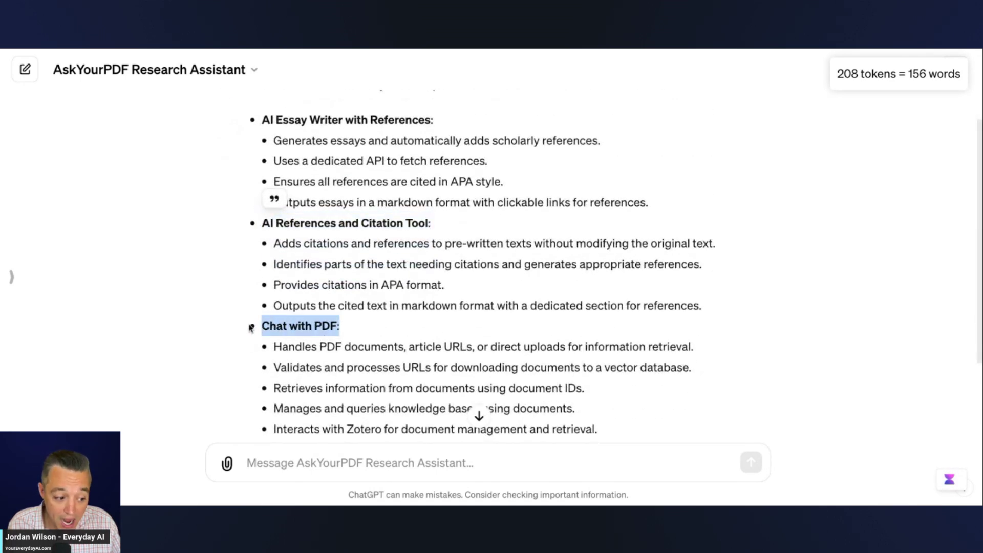
{"action": "scroll", "coordinate": [276, 177], "scroll_direction": "up", "scroll_amount": 3}
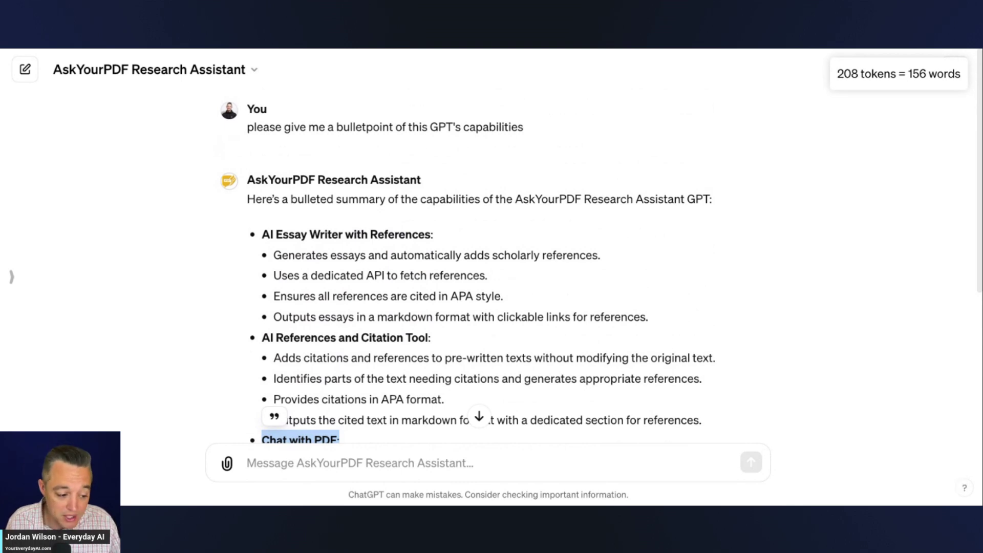
{"action": "scroll", "coordinate": [340, 226], "scroll_direction": "down", "scroll_amount": 5}
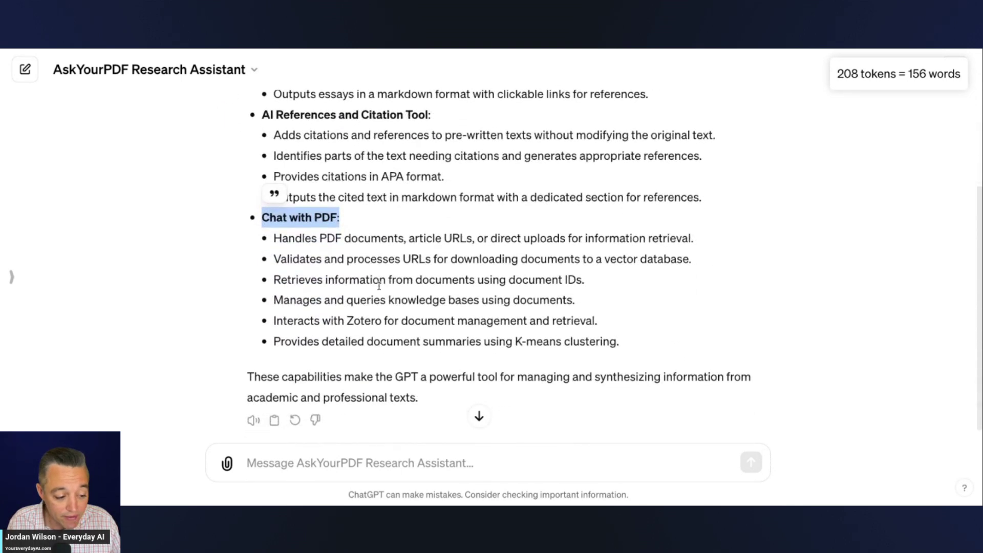
{"action": "scroll", "coordinate": [460, 301], "scroll_direction": "up", "scroll_amount": 5}
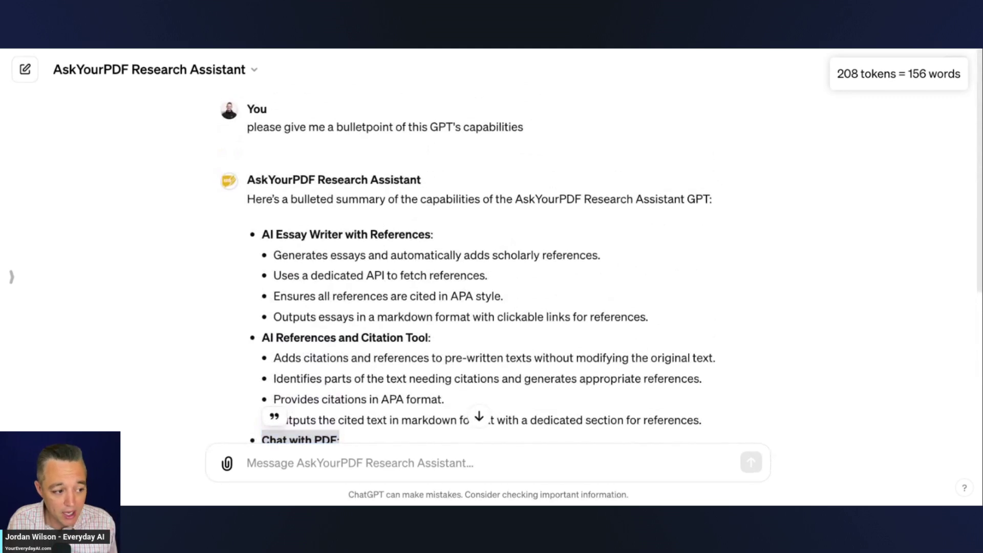
Step: Paste and send the machine learning blog post request in the chat
{"action": "key", "text": "alt+Tab"}
{"action": "key", "text": "alt+Tab"}
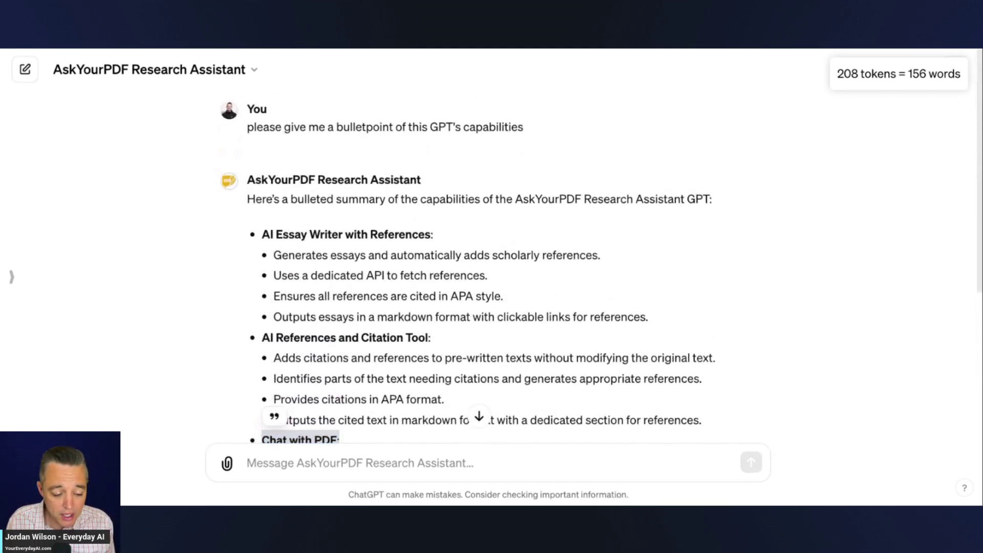
{"action": "key", "text": "alt+Tab"}
{"action": "left_click", "coordinate": [450, 461]}
{"action": "type", "text": "please write me a 800 word blog post about machine learning and cite all your sources."}
{"action": "scroll", "coordinate": [518, 379], "scroll_direction": "down", "scroll_amount": 3}
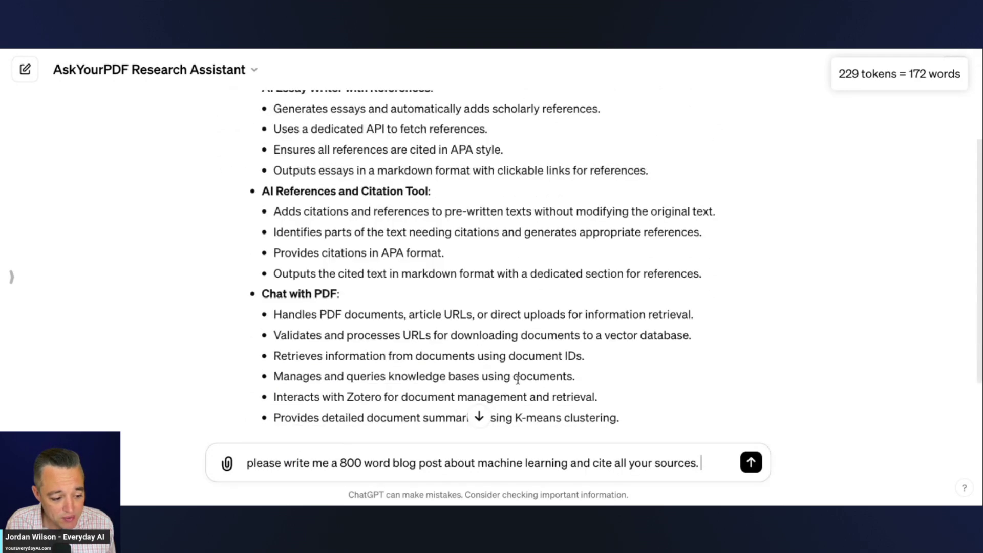
{"action": "scroll", "coordinate": [518, 380], "scroll_direction": "down", "scroll_amount": 2}
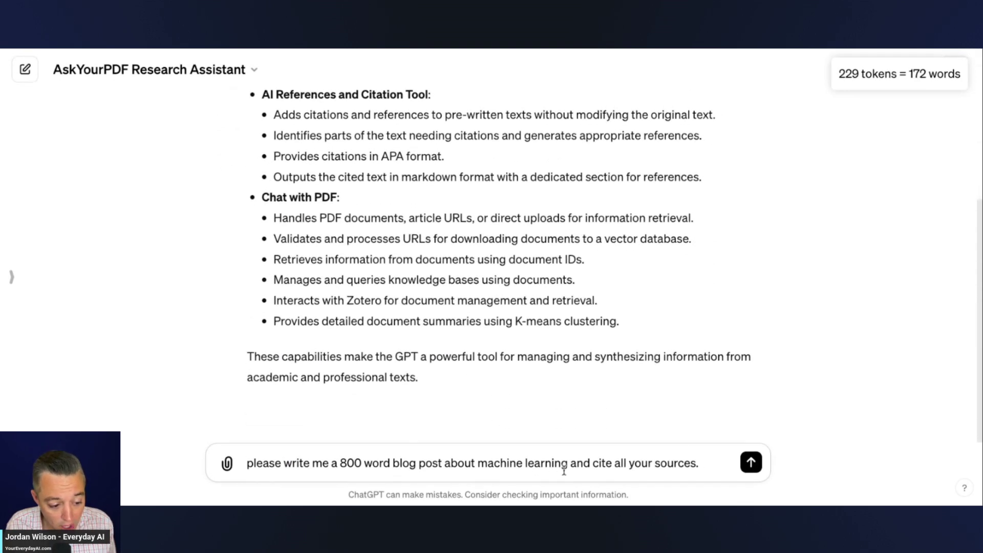
{"action": "left_click", "coordinate": [755, 466]}
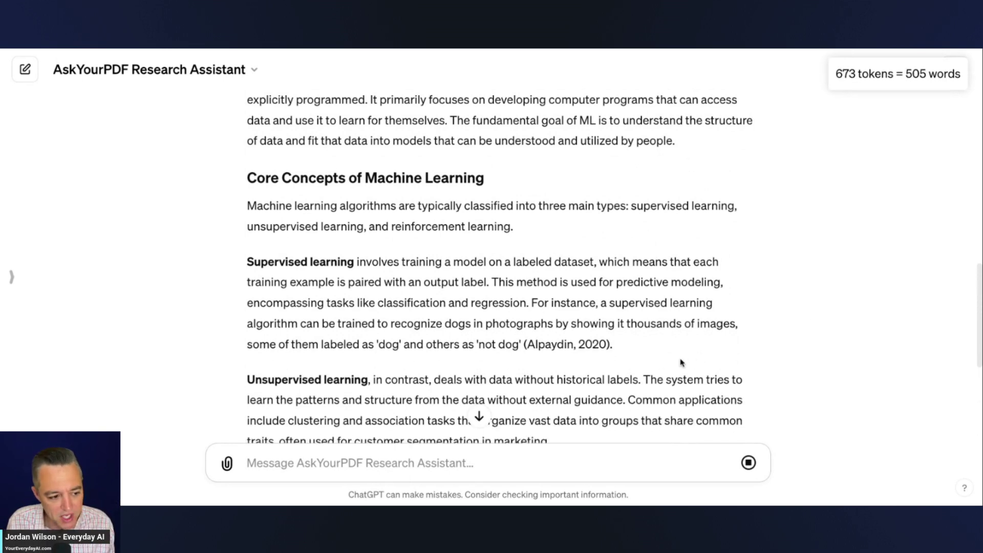
Step: Read through the streaming blog post, highlighting the (Alpaydin, 2020) citation
{"action": "left_click_drag", "start_coordinate": [622, 345], "coordinate": [523, 345]}
{"action": "scroll", "coordinate": [539, 340], "scroll_direction": "down", "scroll_amount": 1}
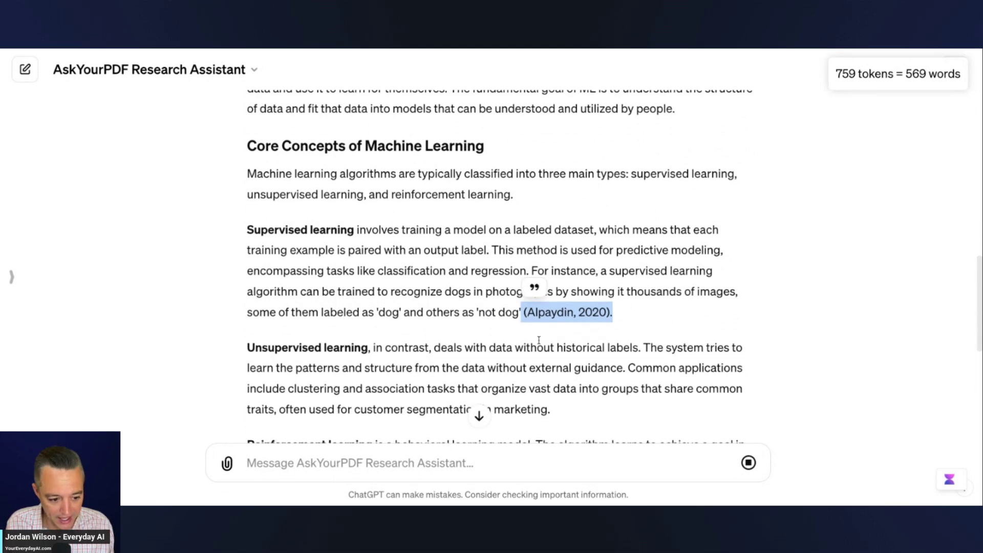
{"action": "scroll", "coordinate": [590, 345], "scroll_direction": "down", "scroll_amount": 1}
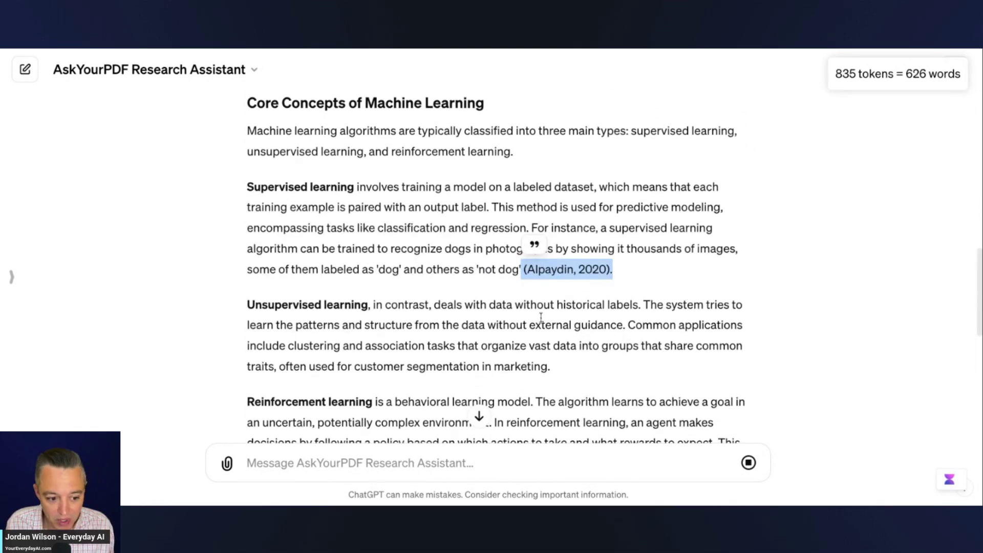
{"action": "scroll", "coordinate": [546, 395], "scroll_direction": "down", "scroll_amount": 1}
{"action": "scroll", "coordinate": [546, 395], "scroll_direction": "down", "scroll_amount": 1}
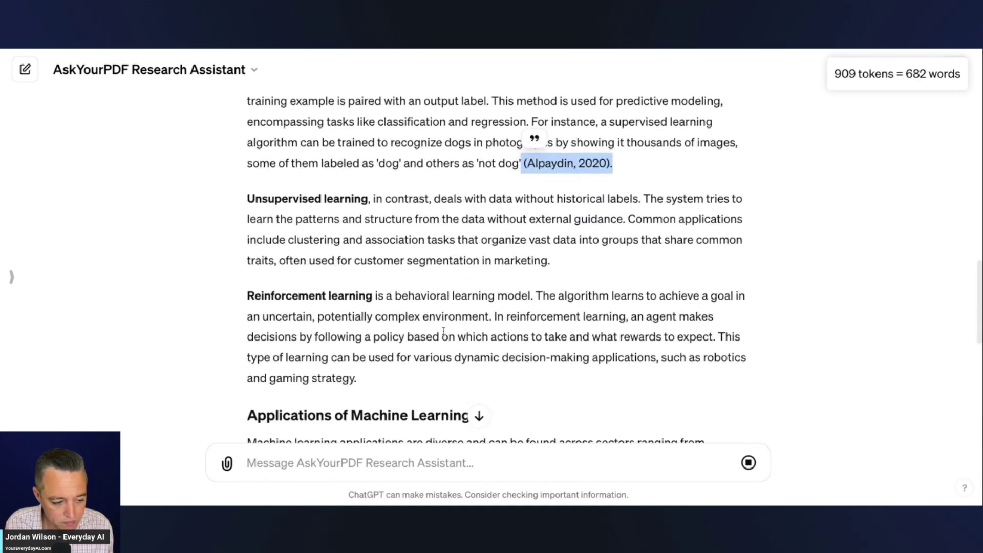
{"action": "left_click", "coordinate": [633, 169]}
{"action": "scroll", "coordinate": [623, 166], "scroll_direction": "up", "scroll_amount": 4}
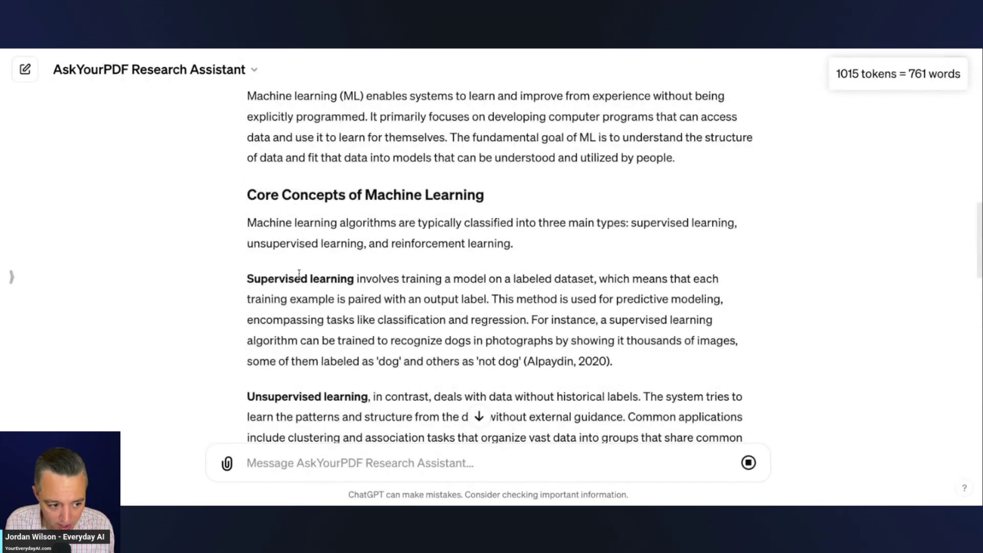
{"action": "scroll", "coordinate": [351, 293], "scroll_direction": "down", "scroll_amount": 2}
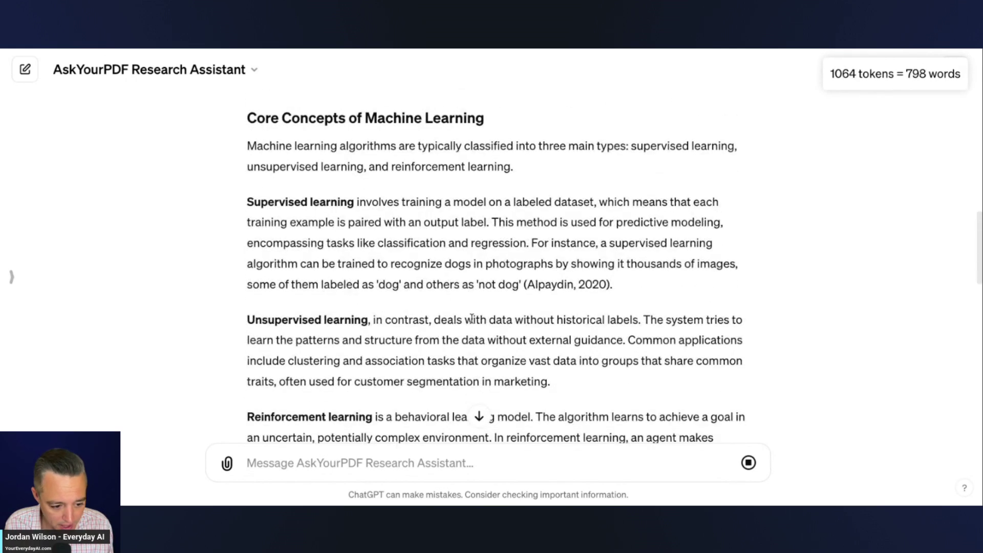
{"action": "scroll", "coordinate": [481, 311], "scroll_direction": "down", "scroll_amount": 1}
{"action": "left_click_drag", "start_coordinate": [614, 256], "coordinate": [522, 255]}
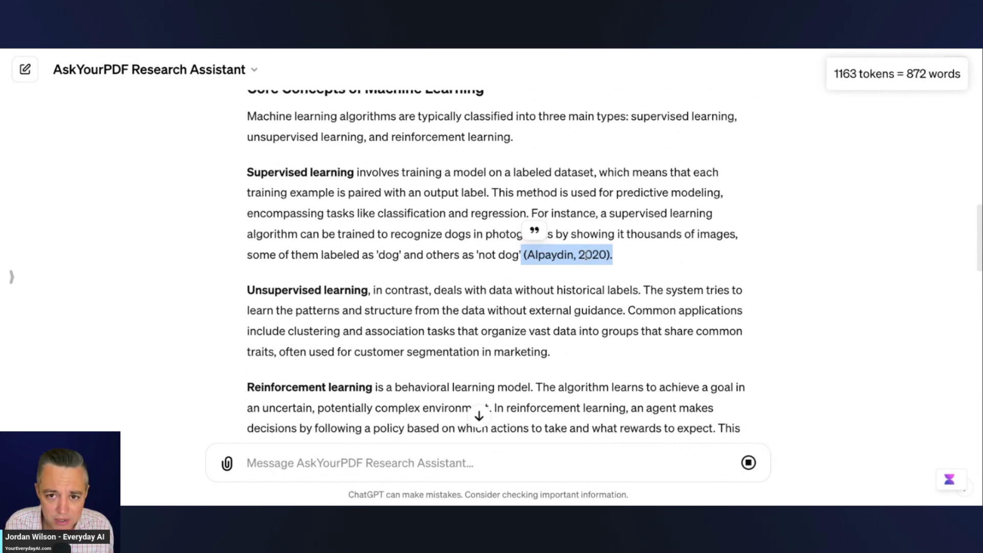
{"action": "scroll", "coordinate": [587, 258], "scroll_direction": "up", "scroll_amount": 10}
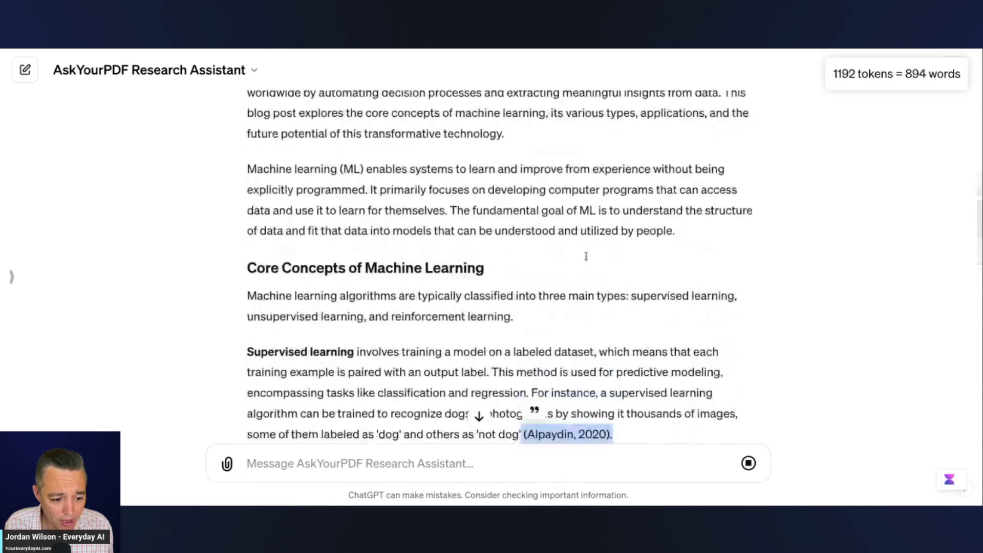
{"action": "scroll", "coordinate": [583, 260], "scroll_direction": "down", "scroll_amount": 8}
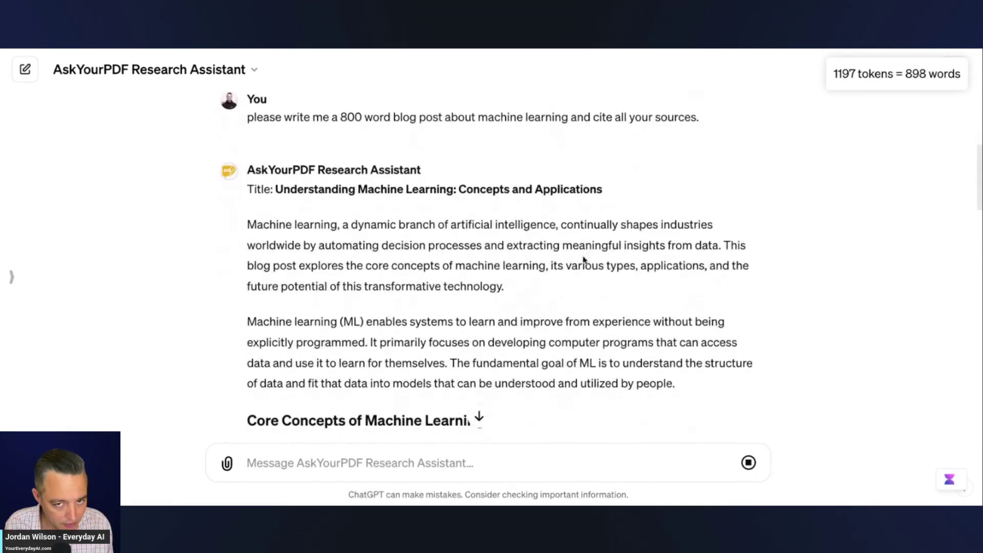
{"action": "scroll", "coordinate": [492, 256], "scroll_direction": "down", "scroll_amount": 1}
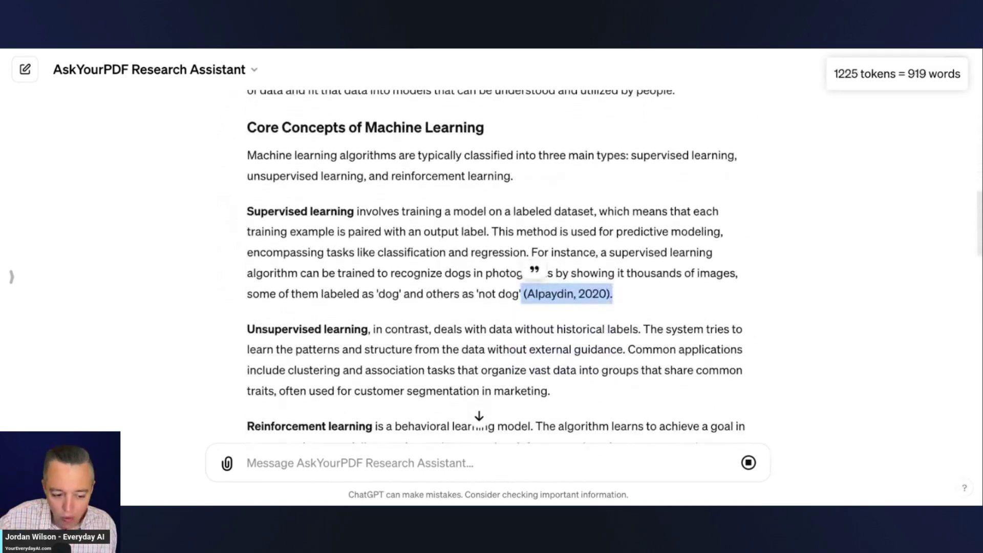
{"action": "scroll", "coordinate": [579, 358], "scroll_direction": "down", "scroll_amount": 2}
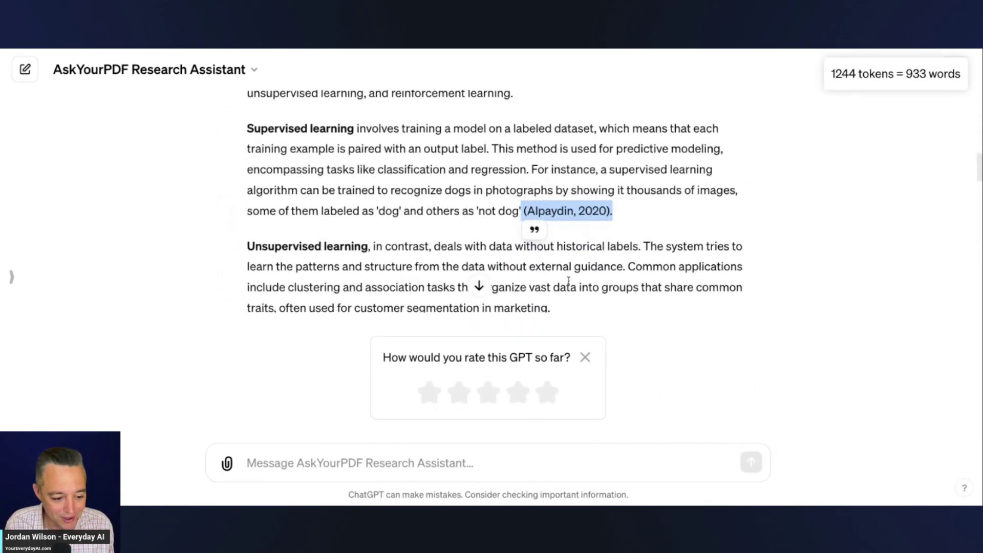
Step: Dismiss the GPT rating prompt and highlight the (Jiang et al., 2017) and (Dixon et al., 2020) citations
{"action": "left_click", "coordinate": [582, 362]}
{"action": "scroll", "coordinate": [585, 327], "scroll_direction": "down", "scroll_amount": 4}
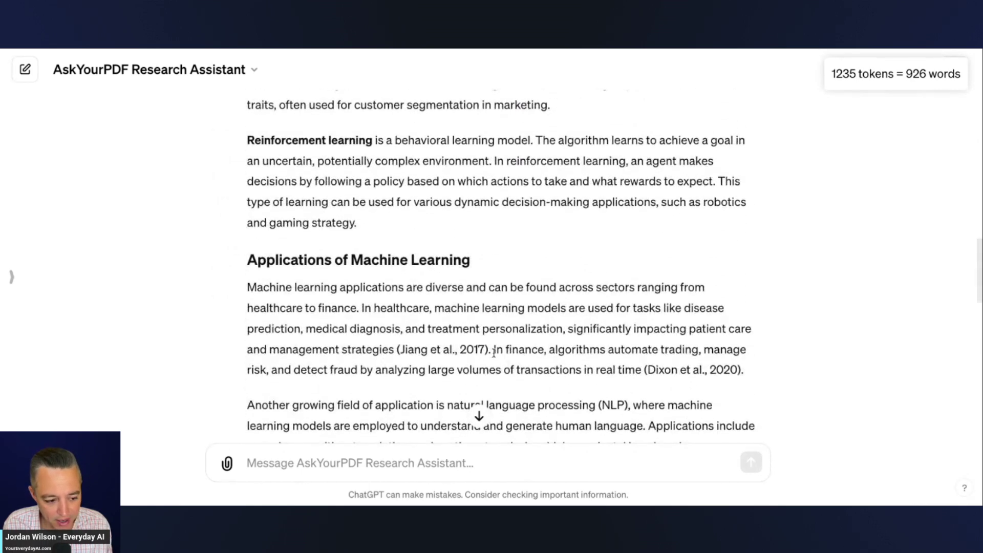
{"action": "left_click_drag", "start_coordinate": [494, 352], "coordinate": [398, 349]}
{"action": "left_click_drag", "start_coordinate": [746, 370], "coordinate": [642, 368]}
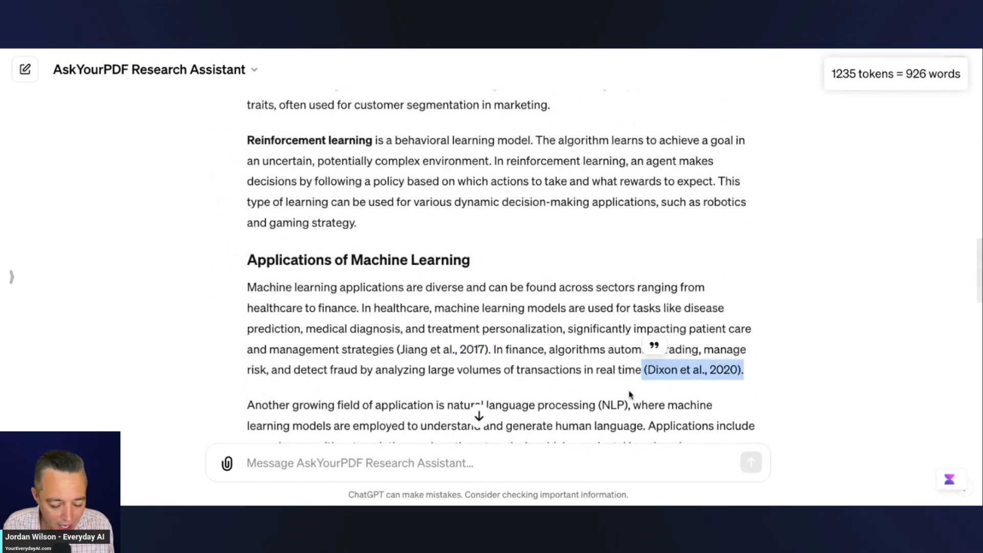
{"action": "left_click", "coordinate": [594, 348]}
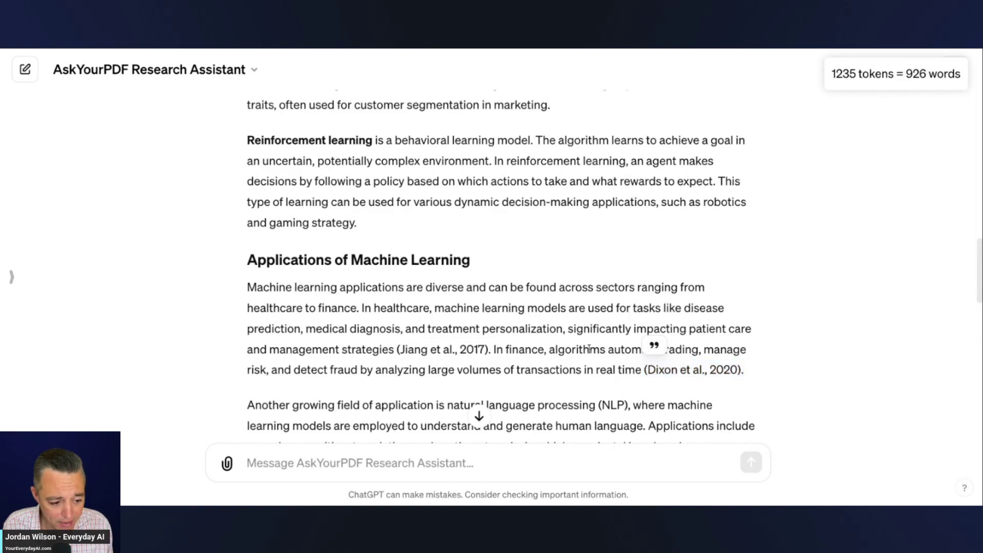
Step: Scroll to the References list and select the first entry, the Alpaydin book
{"action": "scroll", "coordinate": [605, 342], "scroll_direction": "down", "scroll_amount": 2}
{"action": "scroll", "coordinate": [605, 342], "scroll_direction": "down", "scroll_amount": 6}
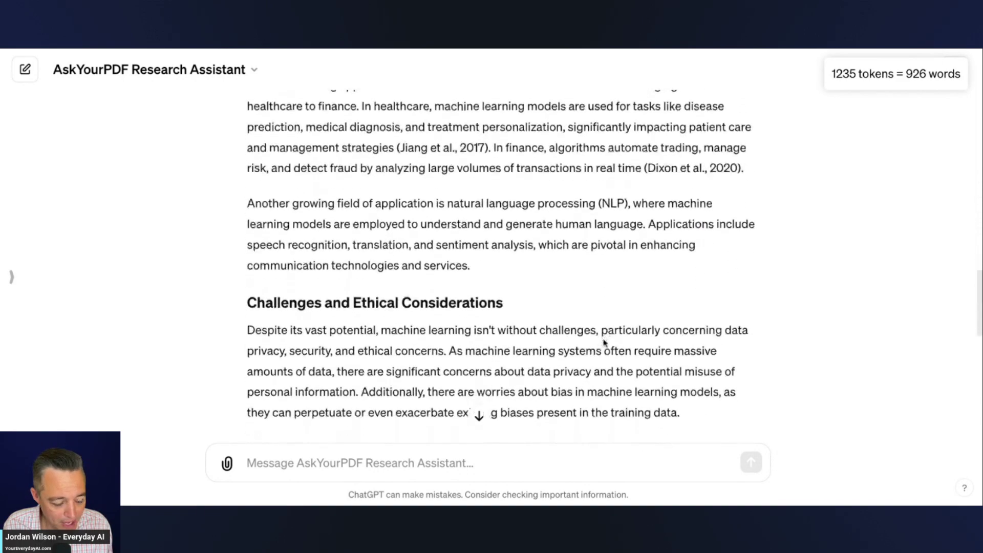
{"action": "scroll", "coordinate": [604, 342], "scroll_direction": "down", "scroll_amount": 6}
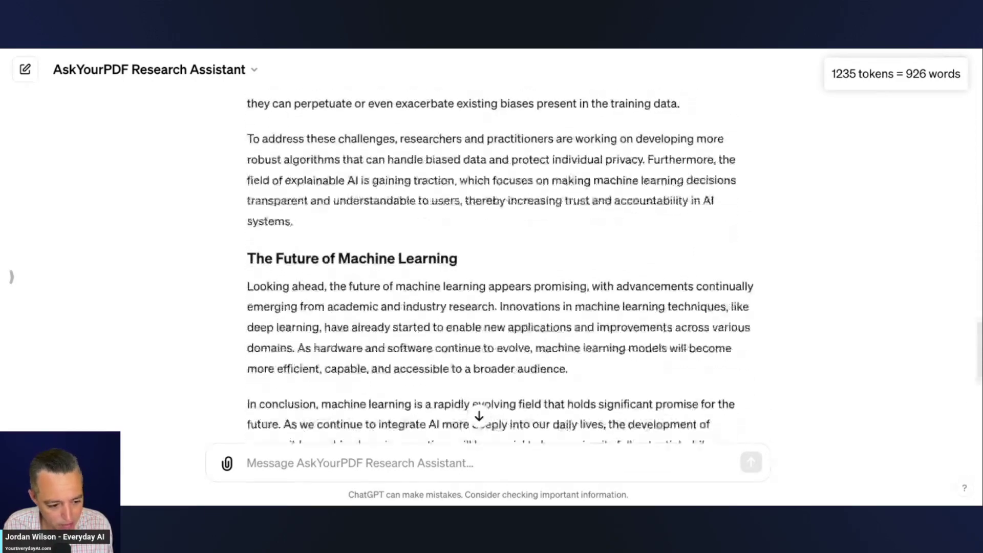
{"action": "scroll", "coordinate": [621, 345], "scroll_direction": "down", "scroll_amount": 1}
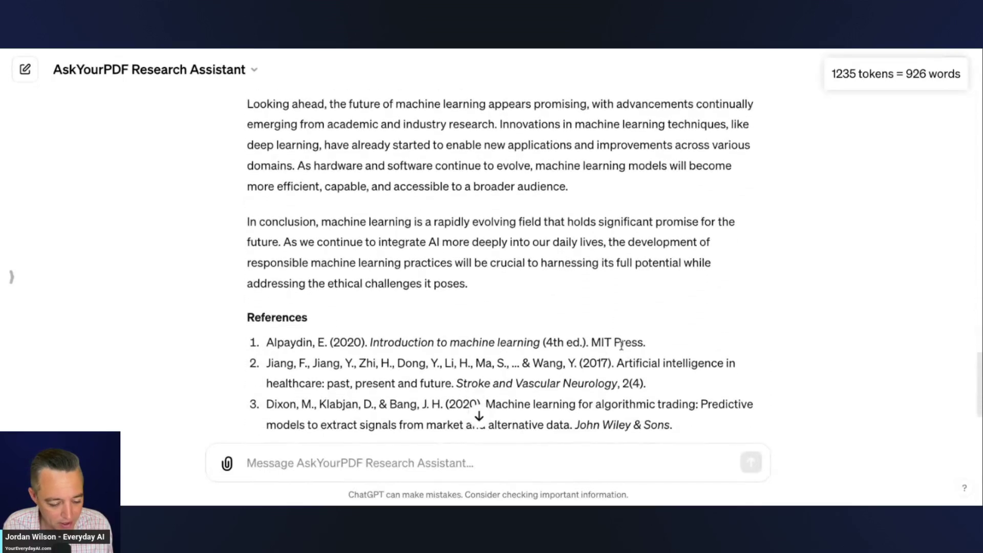
{"action": "scroll", "coordinate": [658, 344], "scroll_direction": "down", "scroll_amount": 2}
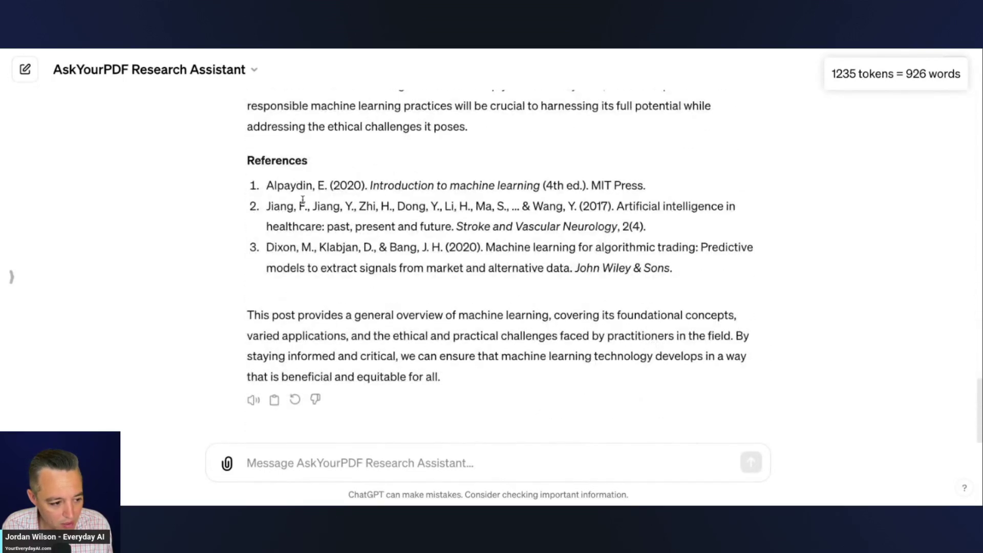
{"action": "scroll", "coordinate": [628, 259], "scroll_direction": "up", "scroll_amount": 1}
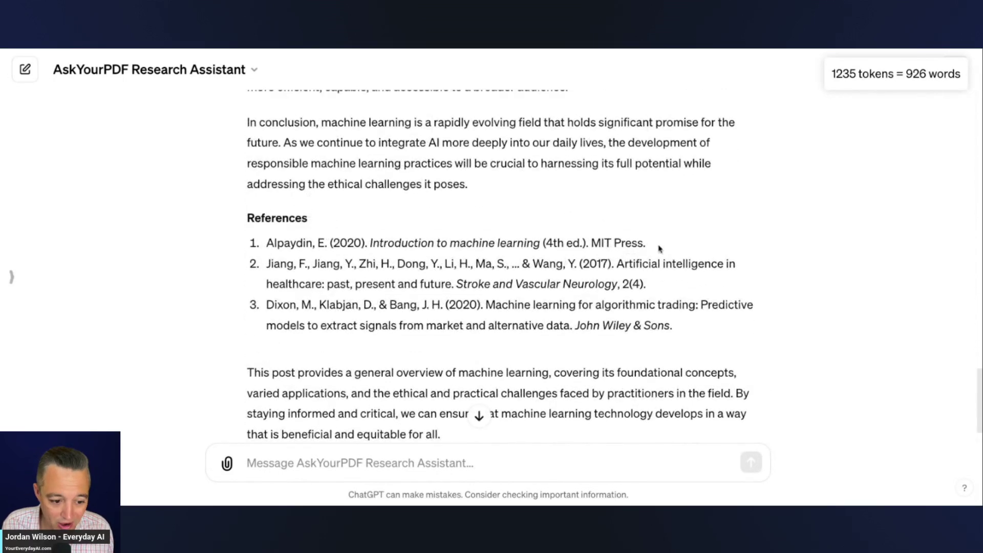
{"action": "left_click_drag", "start_coordinate": [659, 248], "coordinate": [270, 237]}
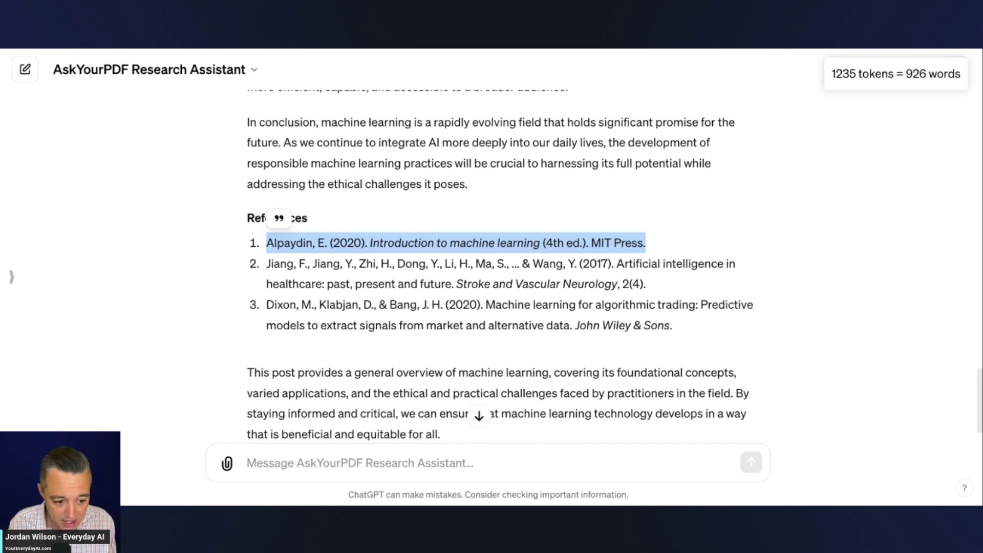
{"action": "left_click", "coordinate": [418, 256]}
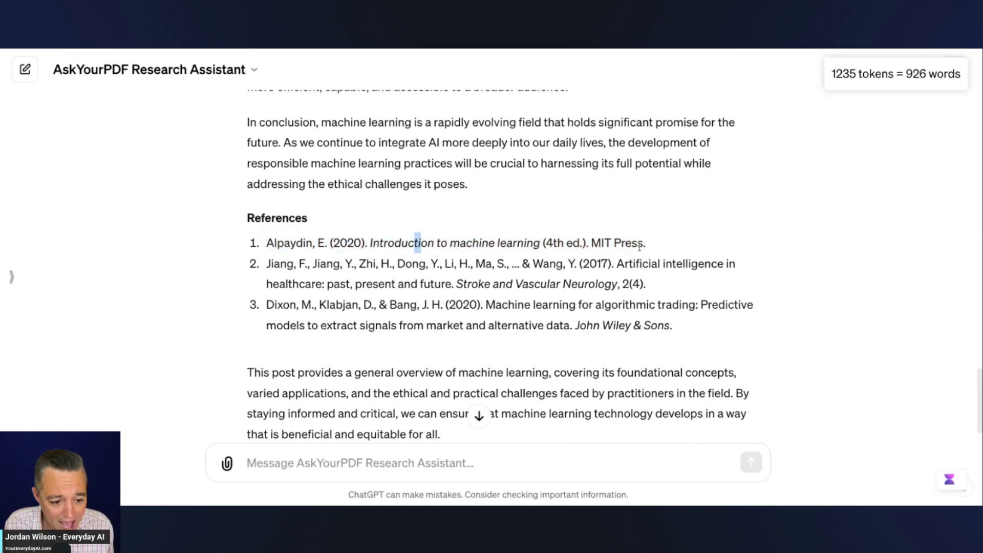
Step: Look up the Alpaydin reference on Google, confirm the MIT Press book, and return to ChatGPT
{"action": "left_click_drag", "start_coordinate": [648, 248], "coordinate": [265, 243]}
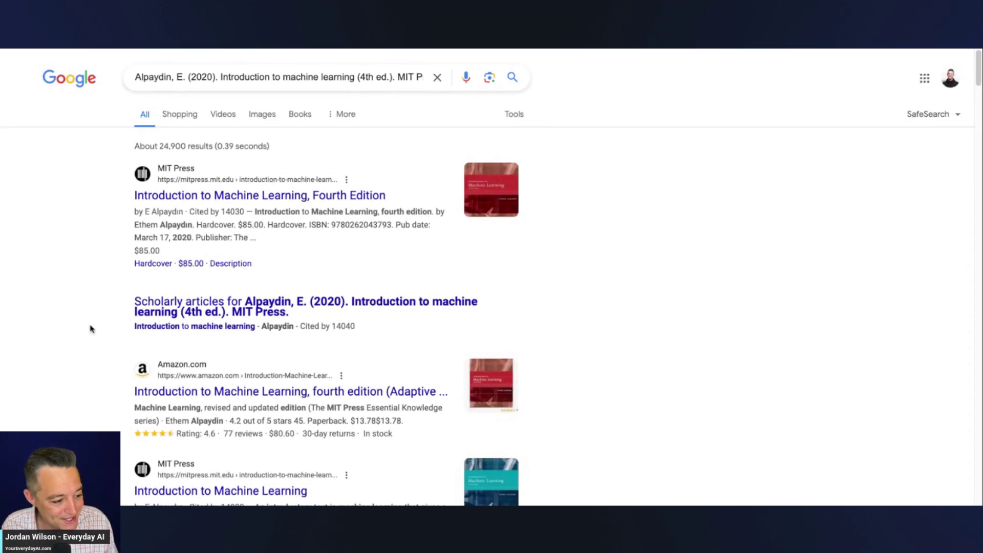
{"action": "scroll", "coordinate": [118, 389], "scroll_direction": "down", "scroll_amount": 1}
{"action": "scroll", "coordinate": [492, 259], "scroll_direction": "up", "scroll_amount": 1}
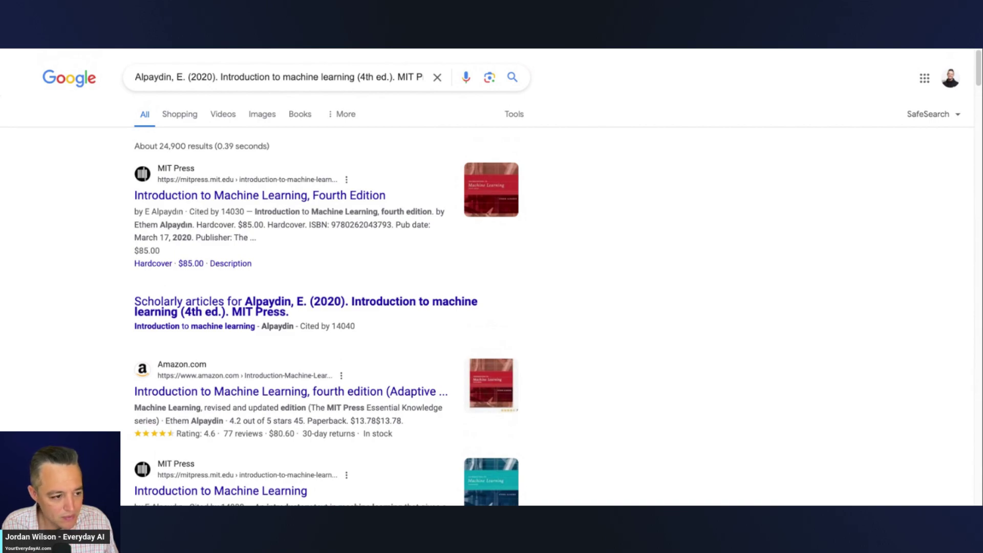
{"action": "key", "text": "alt+Tab"}
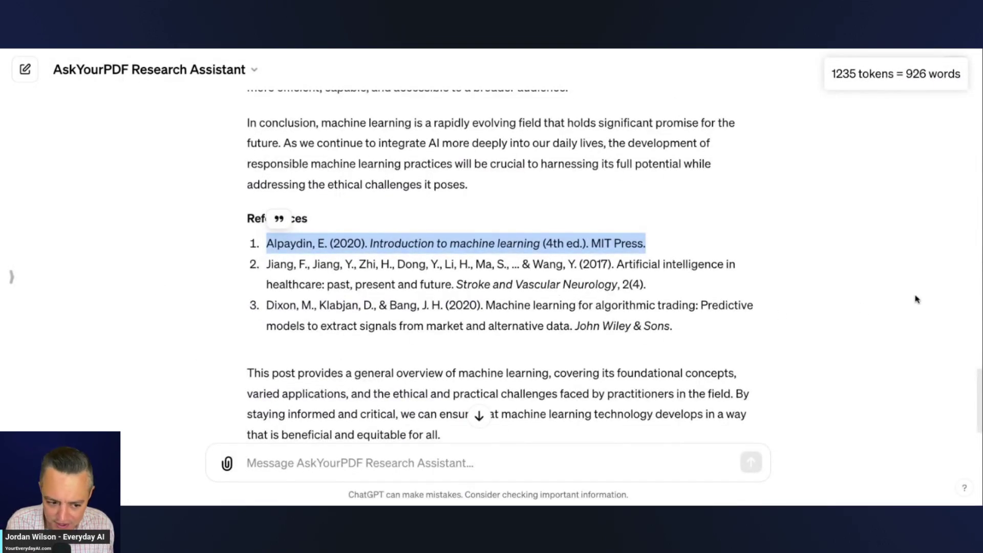
Step: Paste the needle-in-haystack PDF favourite-food question with its link into the message box
{"action": "scroll", "coordinate": [764, 300], "scroll_direction": "up", "scroll_amount": 15}
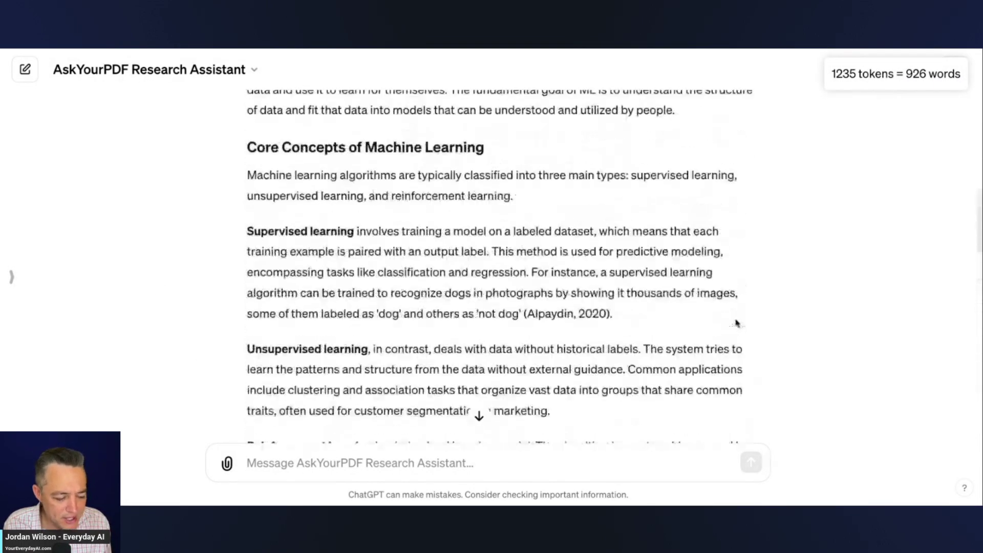
{"action": "scroll", "coordinate": [736, 323], "scroll_direction": "up", "scroll_amount": 15}
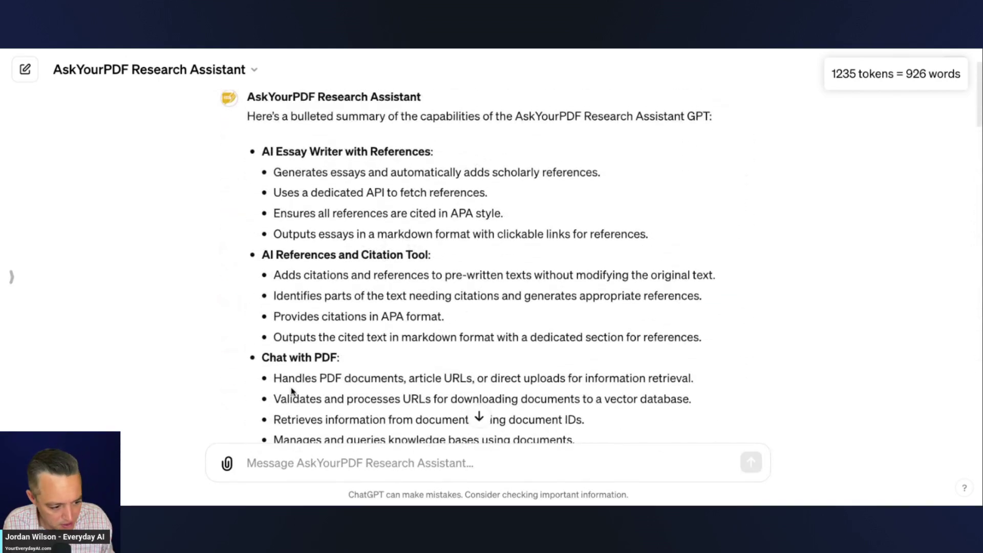
{"action": "scroll", "coordinate": [348, 354], "scroll_direction": "down", "scroll_amount": 20}
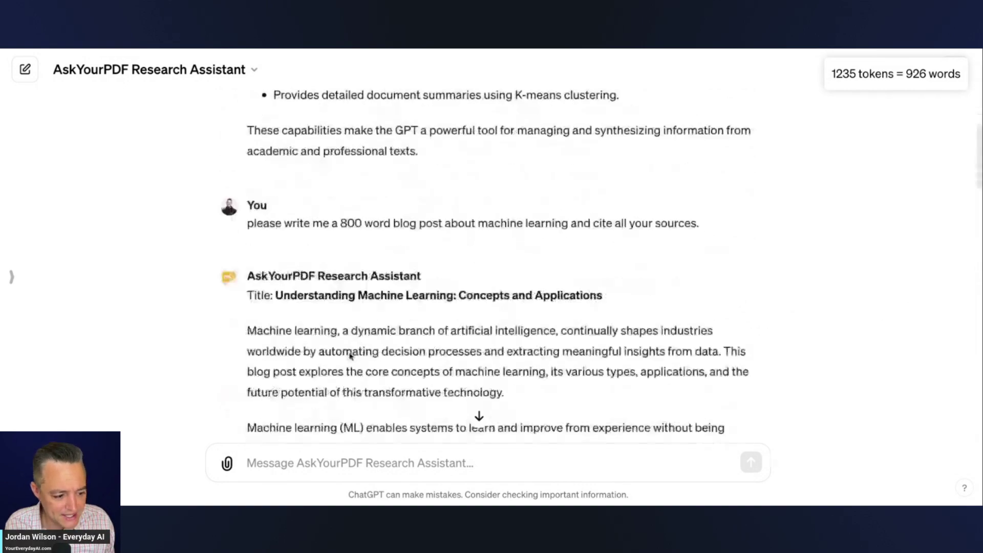
{"action": "scroll", "coordinate": [366, 352], "scroll_direction": "down", "scroll_amount": 10}
{"action": "triple_click", "coordinate": [456, 186]}
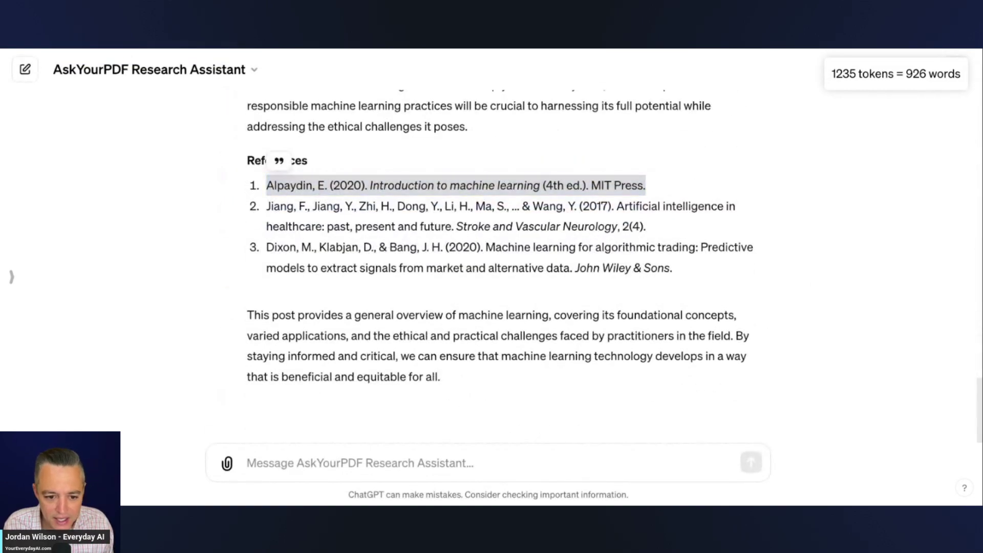
{"action": "left_click", "coordinate": [389, 463]}
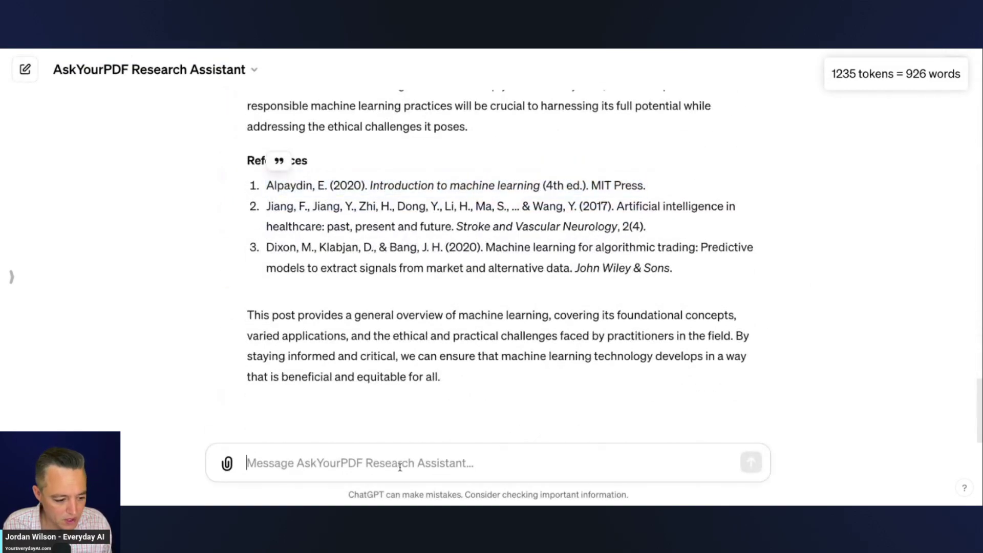
{"action": "type", "text": "please analyze this document, and tell me what Jordan's favorite food is: https://www.youreverydayai.com/wp-content/uploads/2024/04/needle-in-haystack.pdf"}
{"action": "left_click", "coordinate": [373, 445]}
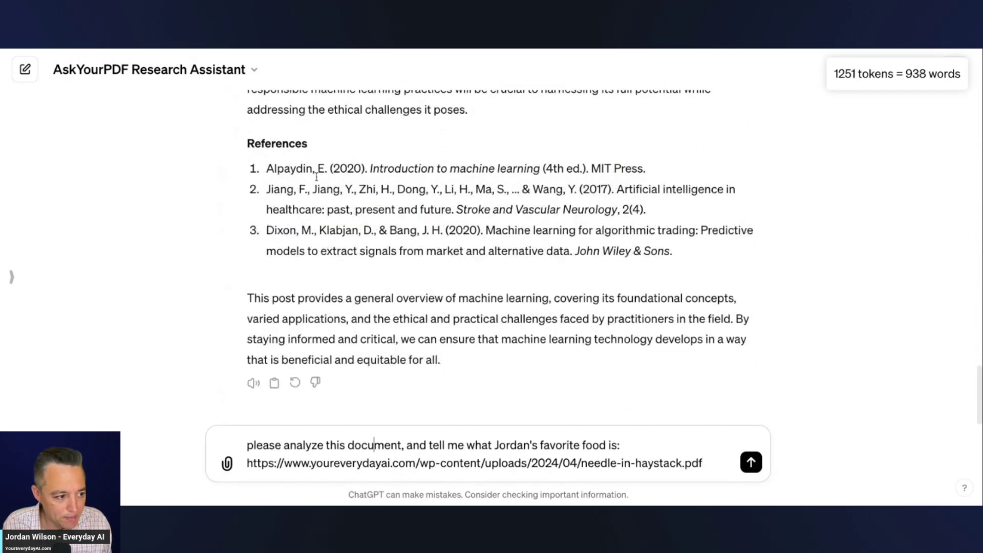
{"action": "left_click_drag", "start_coordinate": [403, 444], "coordinate": [725, 460]}
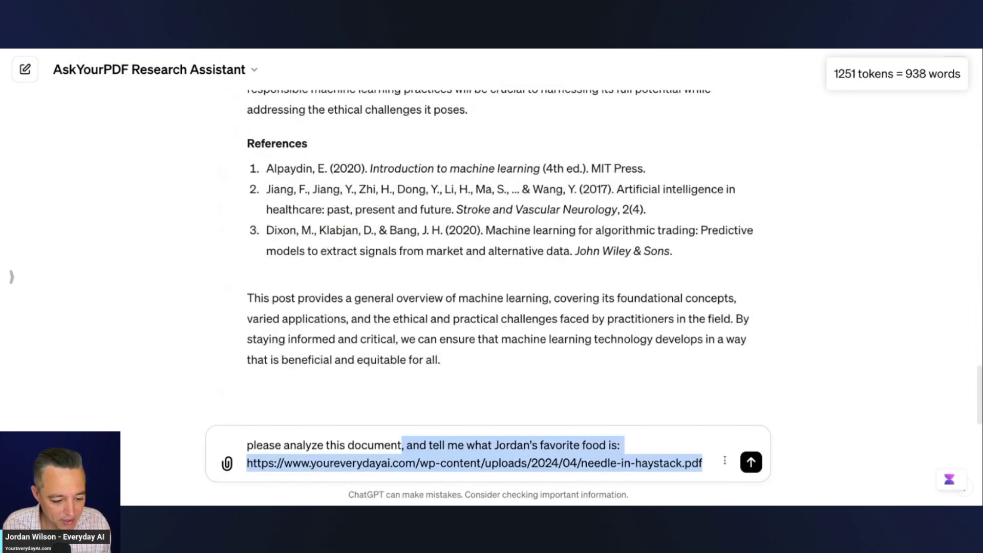
Step: Reread the capability bullet about handling PDFs and URLs, then check the link in the draft
{"action": "scroll", "coordinate": [435, 235], "scroll_direction": "up", "scroll_amount": 10}
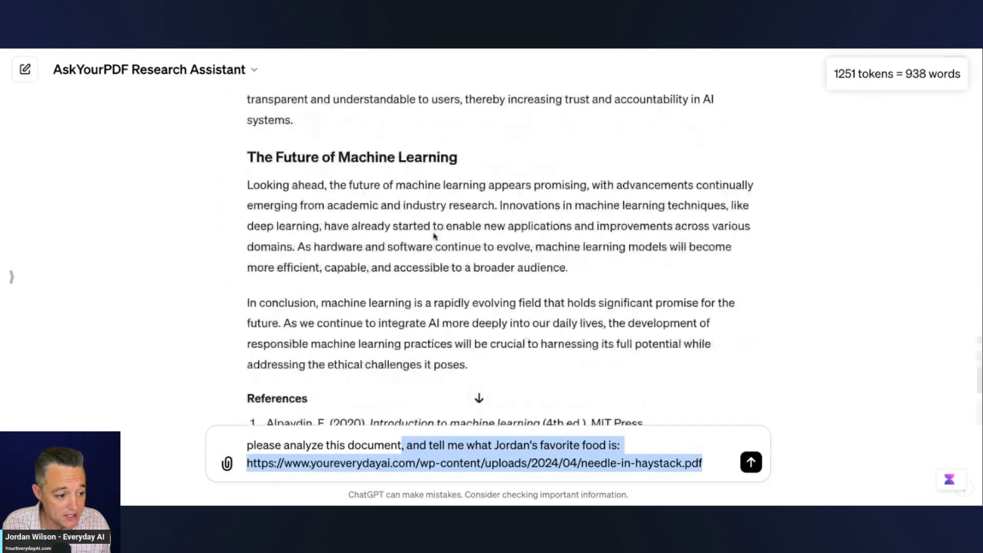
{"action": "scroll", "coordinate": [432, 240], "scroll_direction": "up", "scroll_amount": 12}
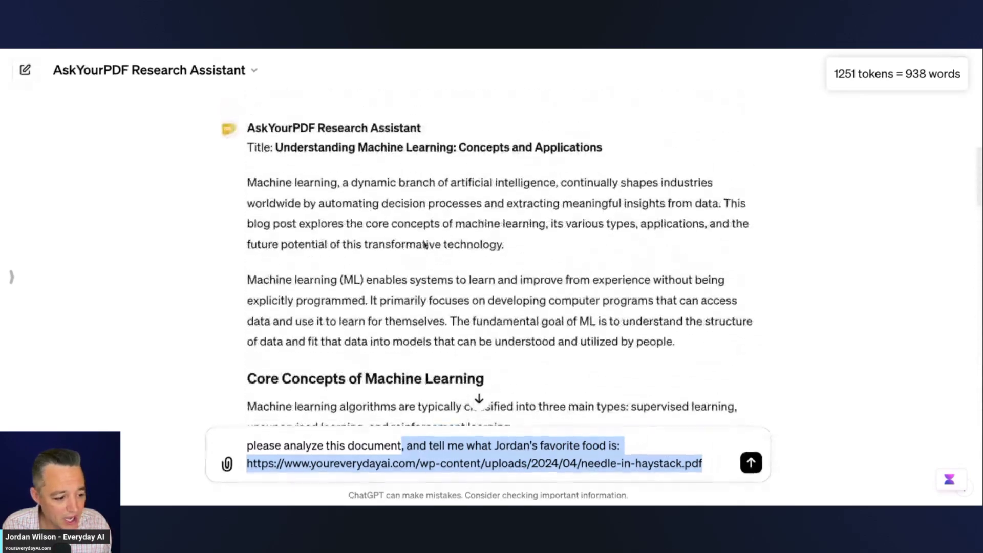
{"action": "scroll", "coordinate": [435, 256], "scroll_direction": "up", "scroll_amount": 10}
{"action": "scroll", "coordinate": [506, 308], "scroll_direction": "down", "scroll_amount": 3}
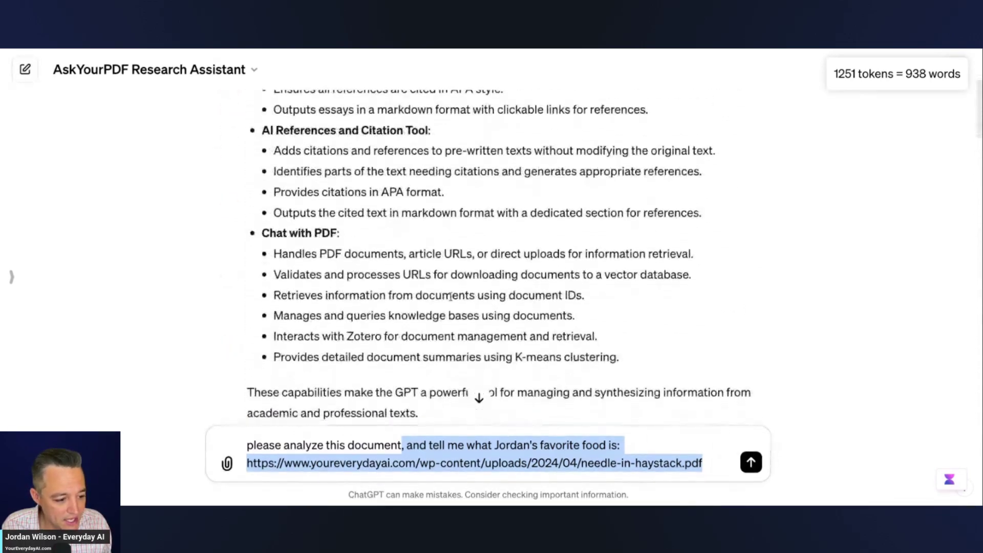
{"action": "triple_click", "coordinate": [416, 241]}
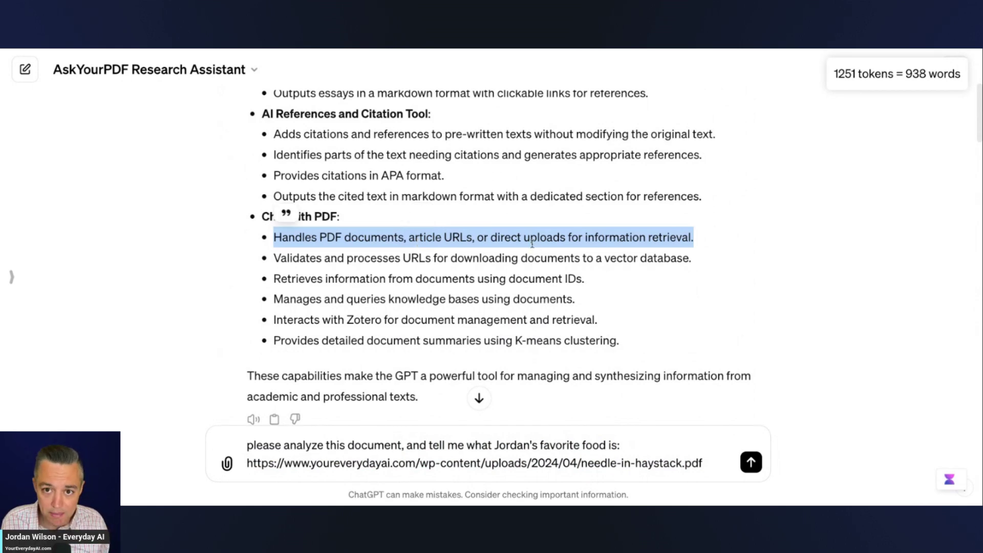
{"action": "left_click_drag", "start_coordinate": [707, 463], "coordinate": [244, 463]}
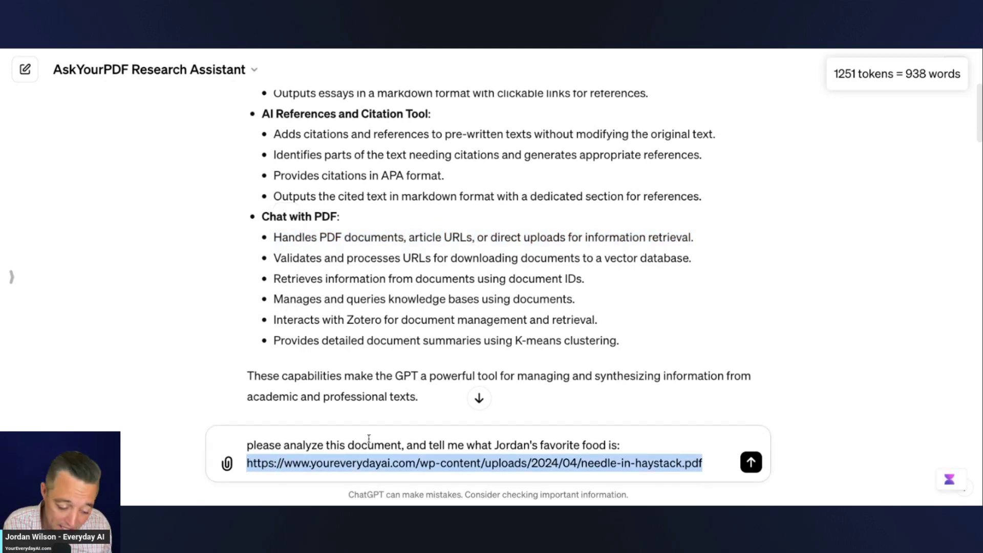
{"action": "left_click", "coordinate": [396, 438]}
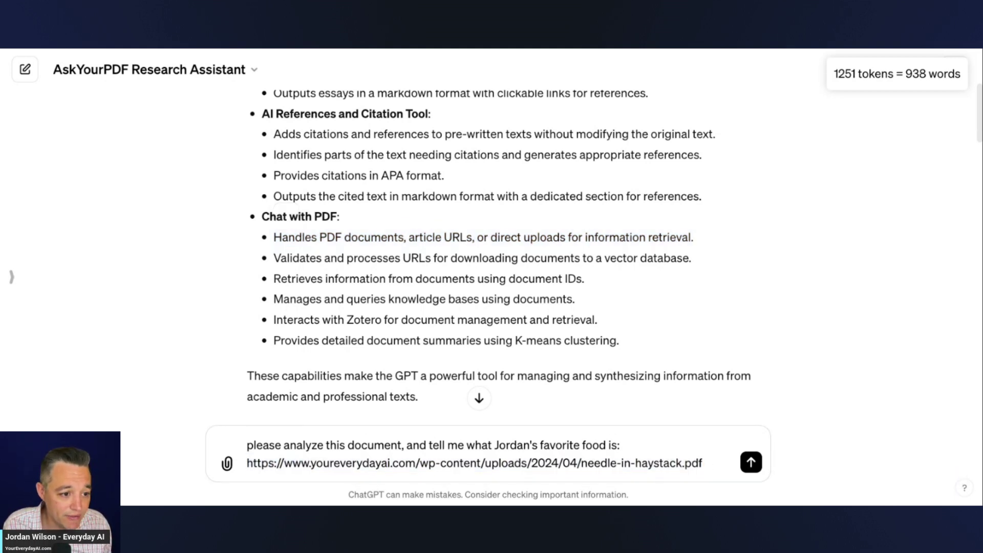
Step: Switch to the needle in haystack PDF and highlight the planted food and colour lines on page 23
{"action": "key", "text": "ctrl+Tab"}
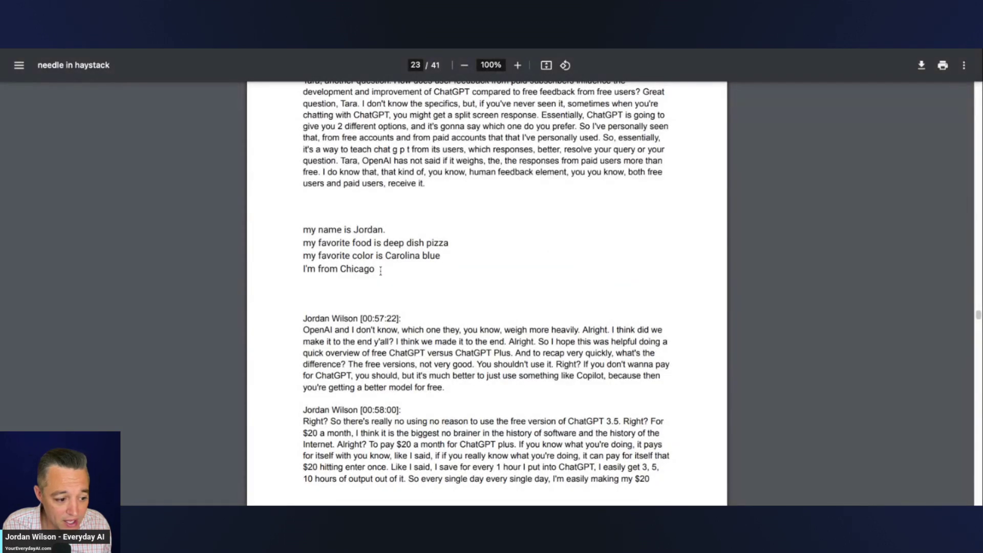
{"action": "left_click_drag", "start_coordinate": [381, 271], "coordinate": [363, 221]}
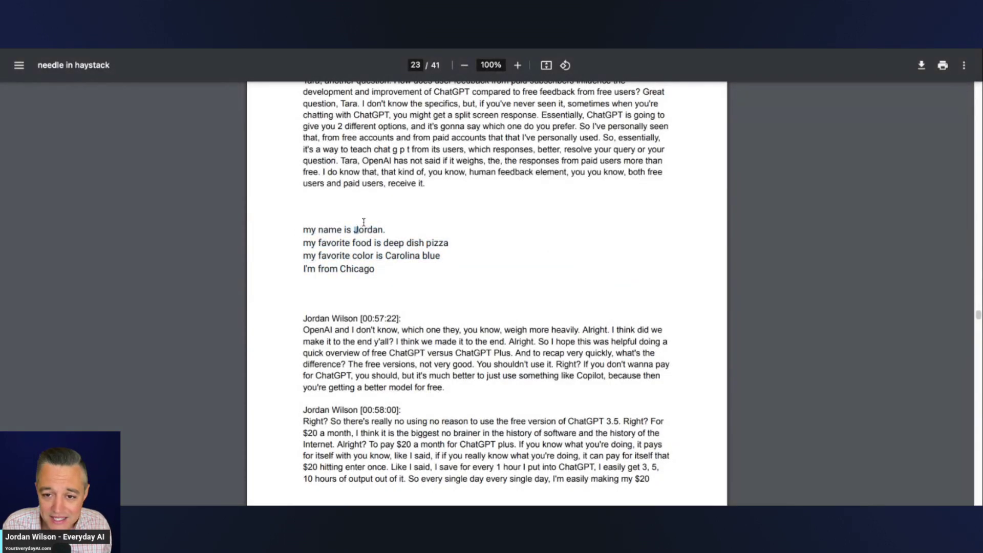
{"action": "left_click", "coordinate": [407, 220]}
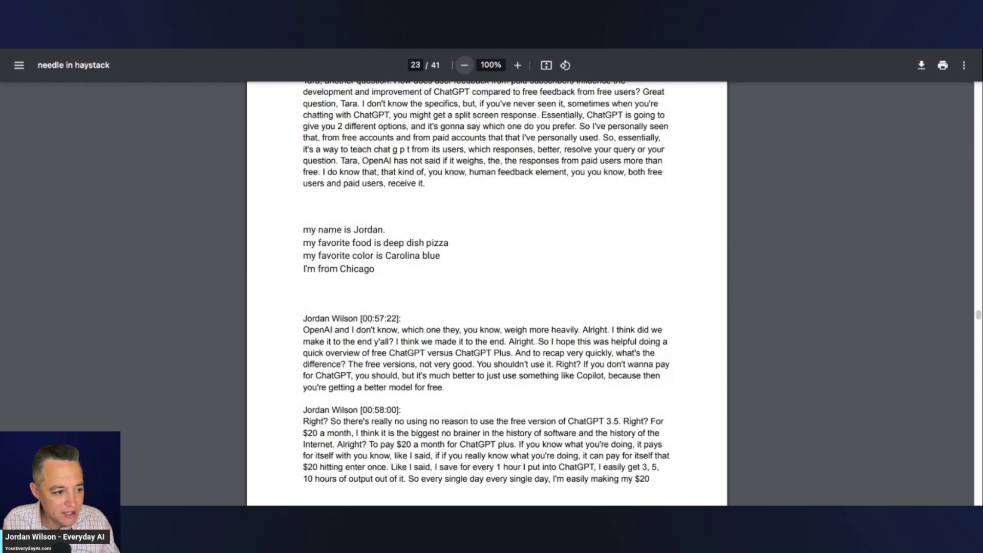
Step: Back in the AskYourPDF chat, confirm the assistant may contact pro.askyourpdf.com
{"action": "key", "text": "ctrl+w"}
{"action": "triple_click", "coordinate": [390, 297]}
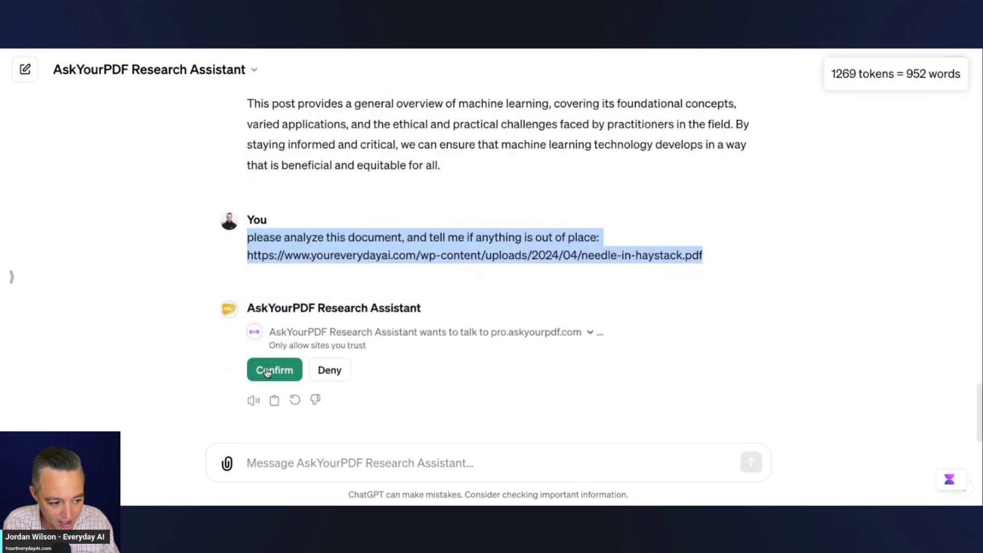
{"action": "left_click", "coordinate": [267, 371]}
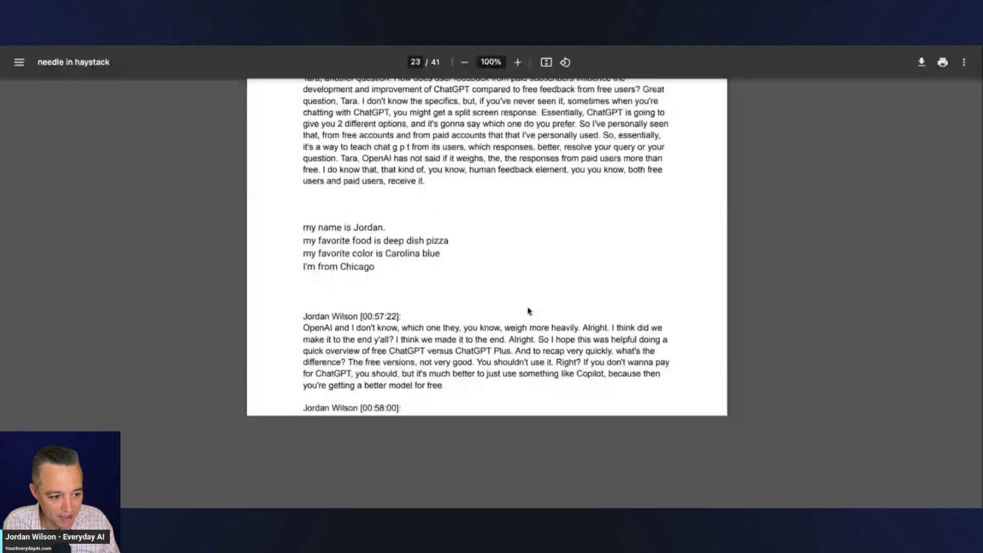
Step: Scroll up through the transcript PDF, then back to page 23 and select the planted lines
{"action": "scroll", "coordinate": [530, 293], "scroll_direction": "up", "scroll_amount": 10}
{"action": "scroll", "coordinate": [530, 293], "scroll_direction": "up", "scroll_amount": 20}
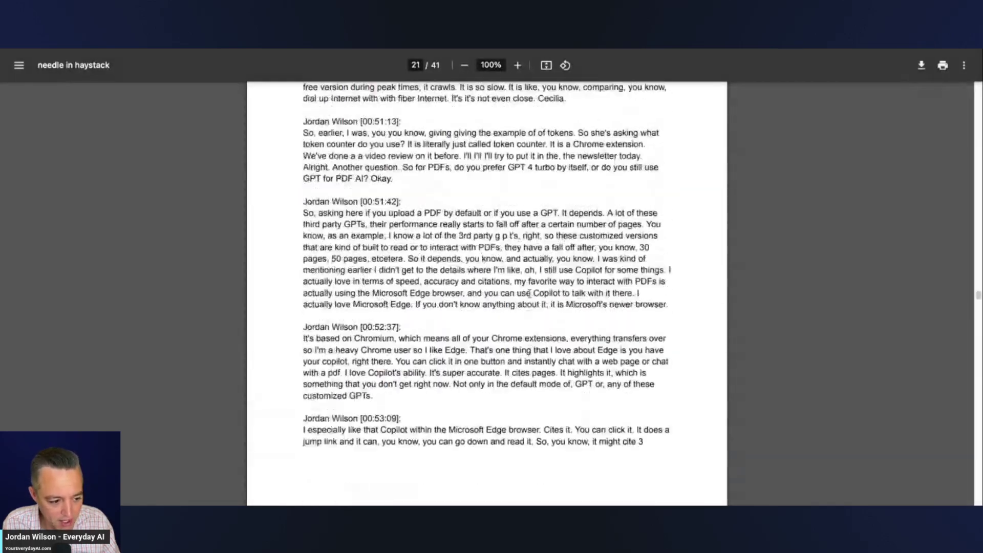
{"action": "scroll", "coordinate": [530, 293], "scroll_direction": "up", "scroll_amount": 15}
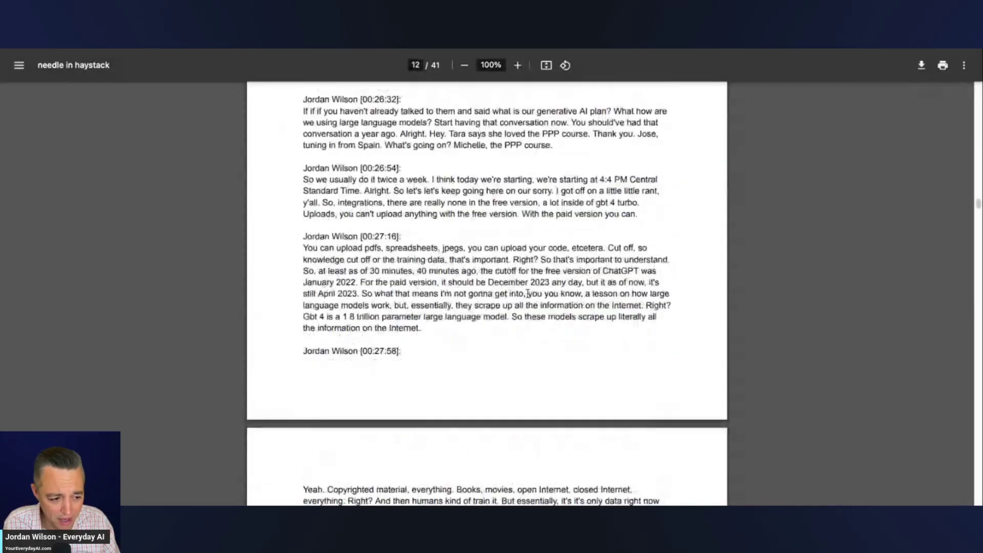
{"action": "scroll", "coordinate": [529, 293], "scroll_direction": "down", "scroll_amount": 20}
{"action": "scroll", "coordinate": [530, 293], "scroll_direction": "down", "scroll_amount": 20}
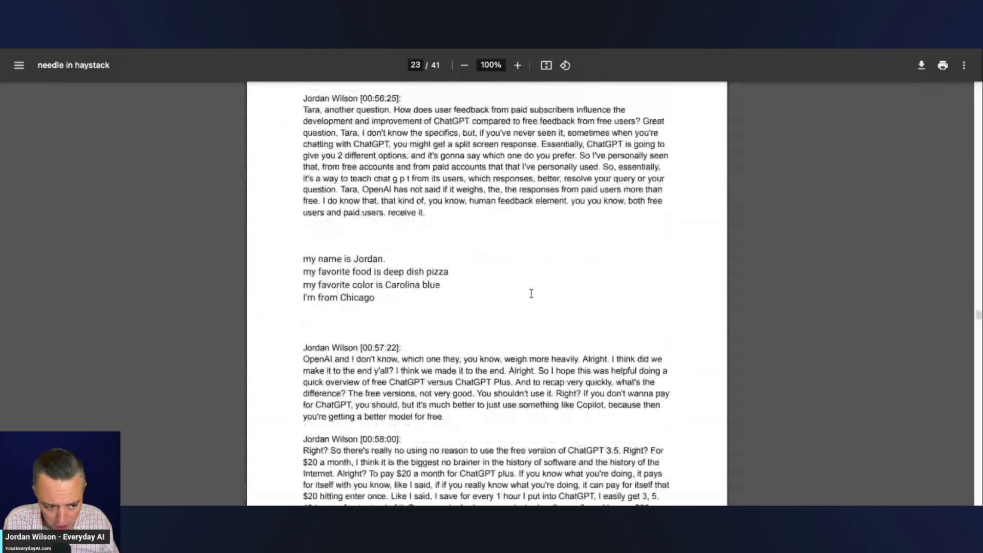
{"action": "scroll", "coordinate": [531, 293], "scroll_direction": "up", "scroll_amount": 1}
{"action": "left_click_drag", "start_coordinate": [302, 277], "coordinate": [373, 313]}
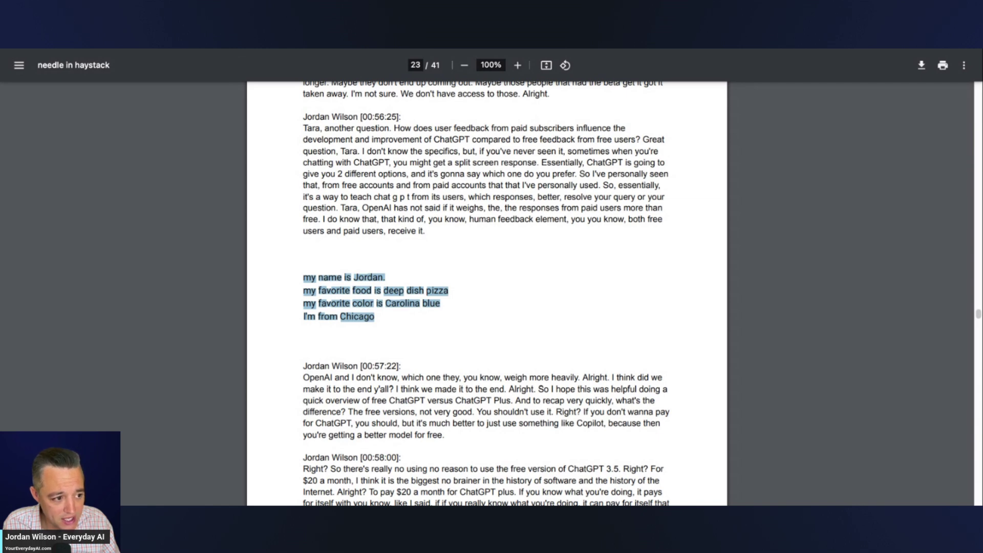
Step: Return to the chat and highlight the answer's description of the document
{"action": "key", "text": "ctrl+Tab"}
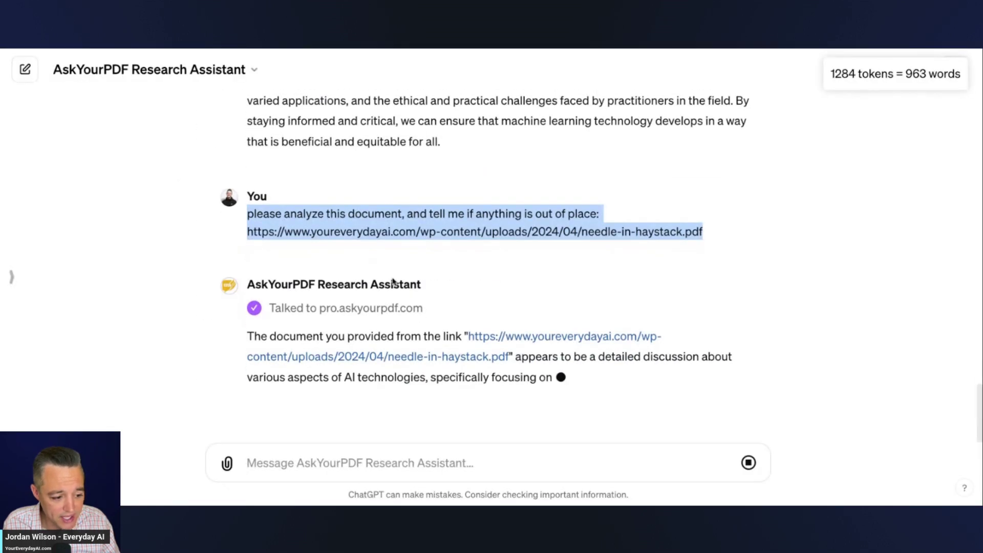
{"action": "scroll", "coordinate": [316, 370], "scroll_direction": "down", "scroll_amount": 1}
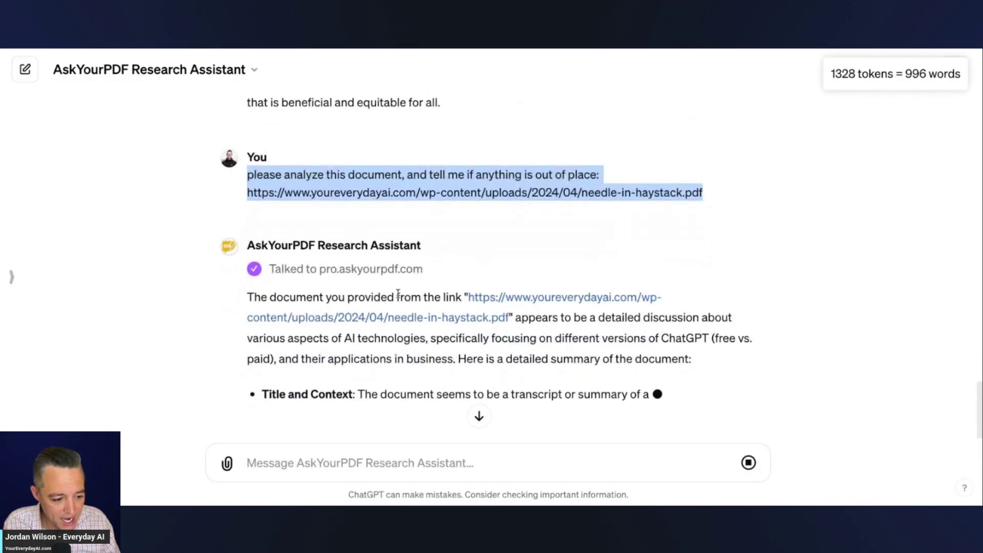
{"action": "left_click_drag", "start_coordinate": [517, 318], "coordinate": [702, 365]}
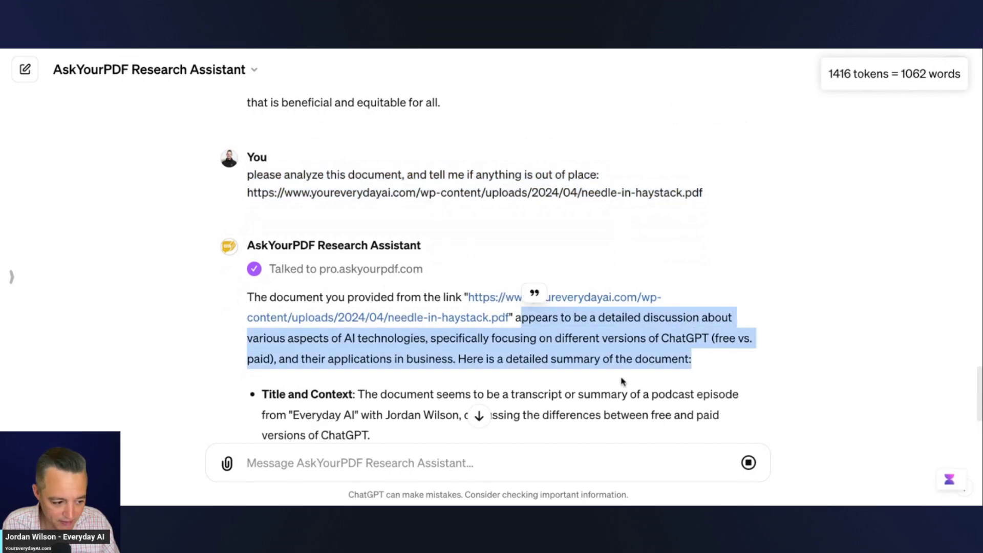
{"action": "scroll", "coordinate": [623, 381], "scroll_direction": "down", "scroll_amount": 1}
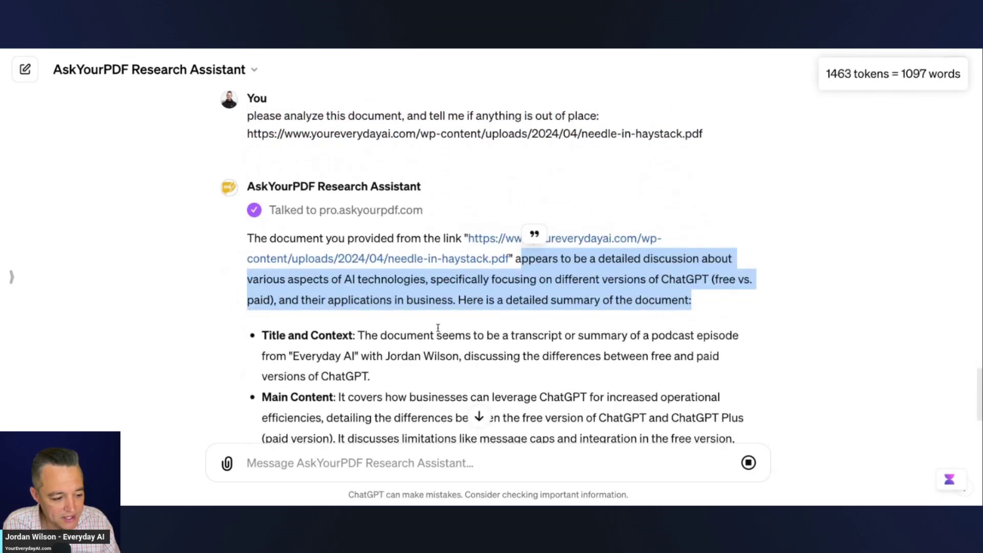
{"action": "scroll", "coordinate": [547, 312], "scroll_direction": "down", "scroll_amount": 1}
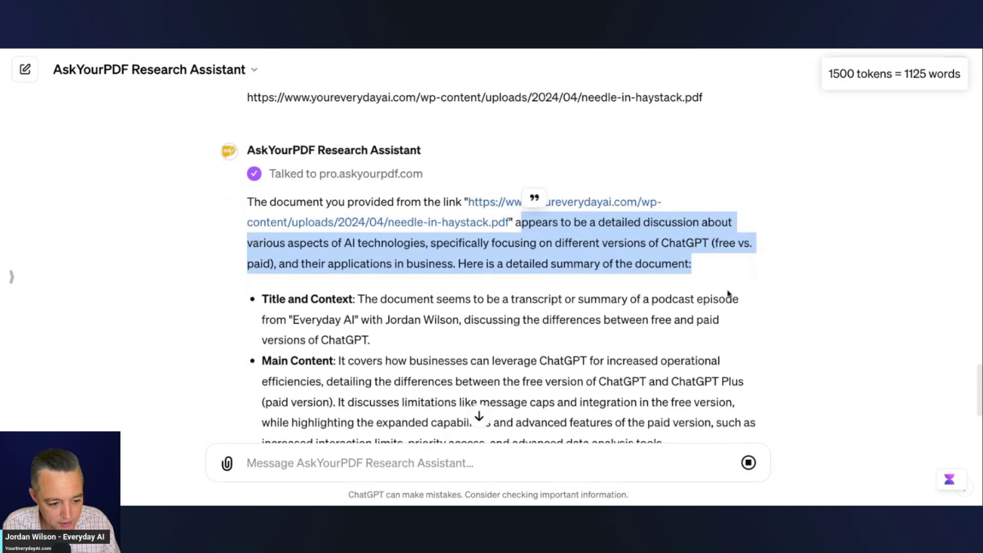
{"action": "left_click", "coordinate": [476, 266]}
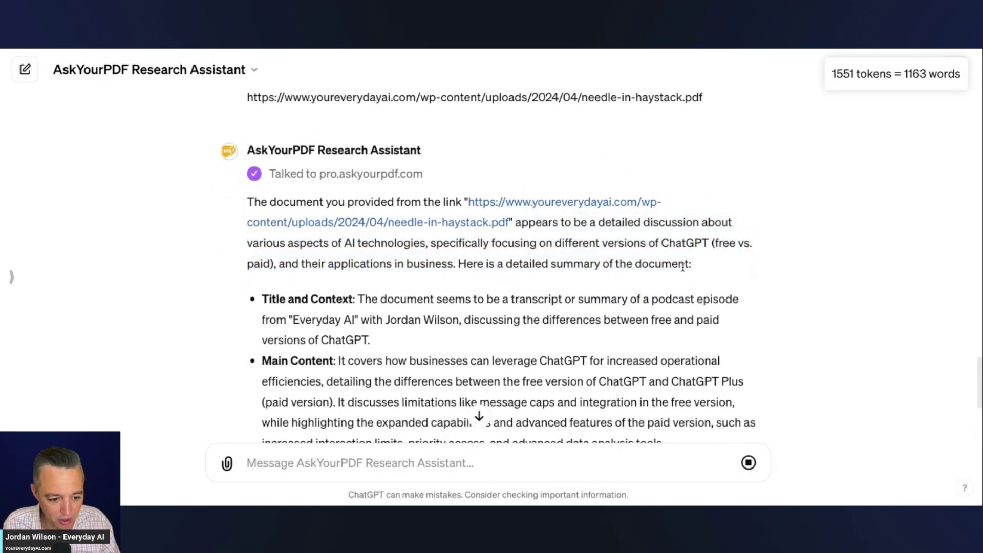
Step: Highlight the verdict that nothing in the PDF is out of place, then focus the message box
{"action": "scroll", "coordinate": [523, 339], "scroll_direction": "down", "scroll_amount": 3}
{"action": "scroll", "coordinate": [523, 339], "scroll_direction": "down", "scroll_amount": 3}
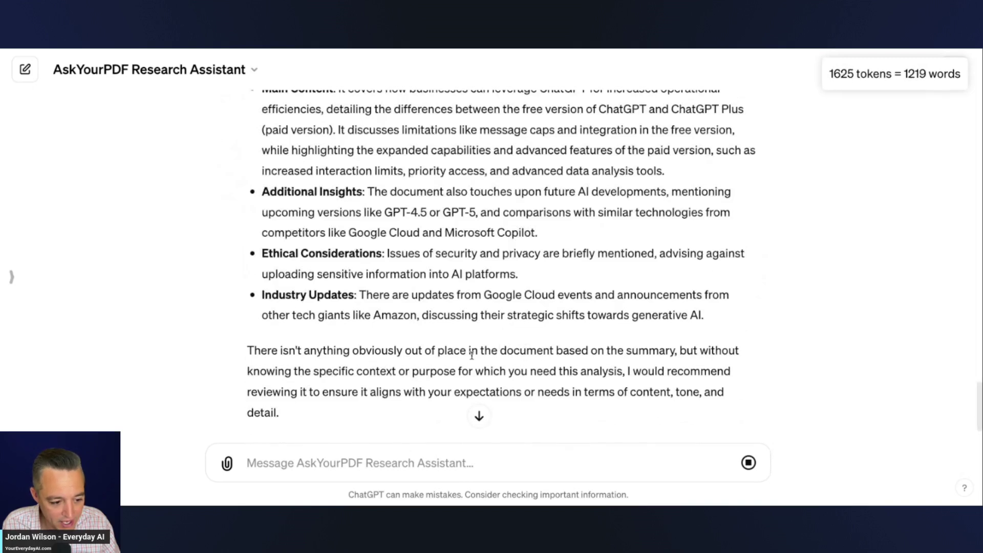
{"action": "left_click_drag", "start_coordinate": [639, 351], "coordinate": [318, 372]}
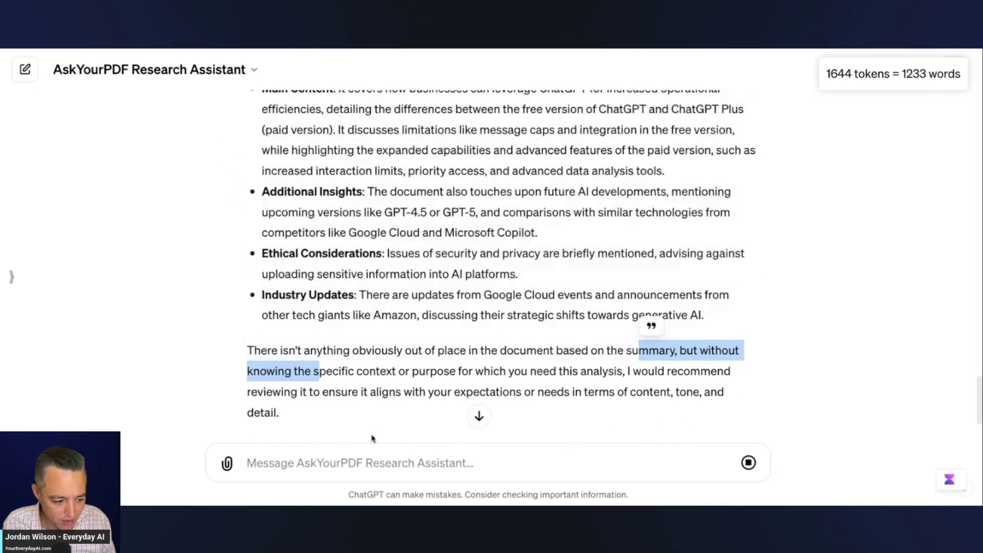
{"action": "left_click", "coordinate": [365, 463]}
{"action": "type", "text": "please analyze this document, and tell me what Jordan's favorite food is: https://www.youreverydayai.com/wp-content/uploads/2024/04/needle-in-haystack.pdf"}
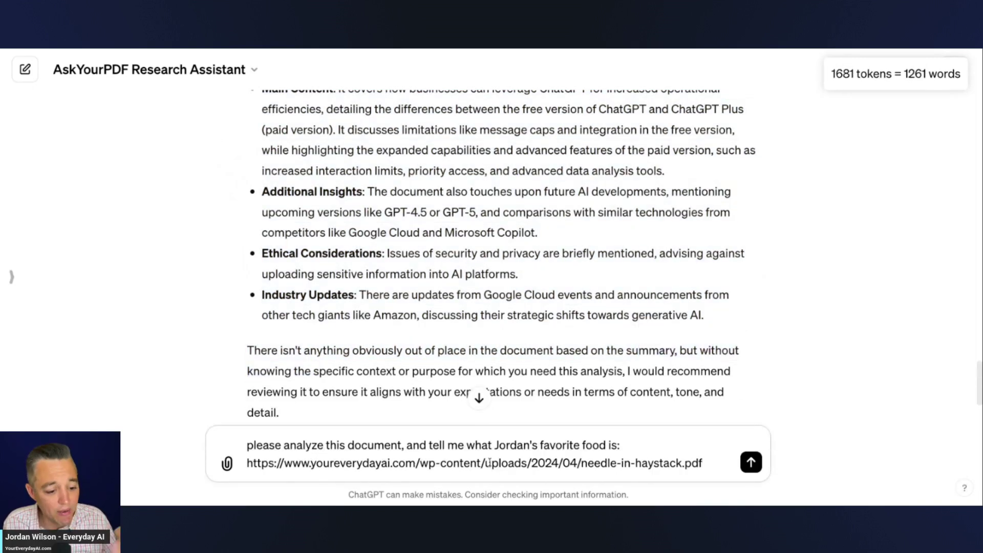
{"action": "left_click", "coordinate": [751, 463]}
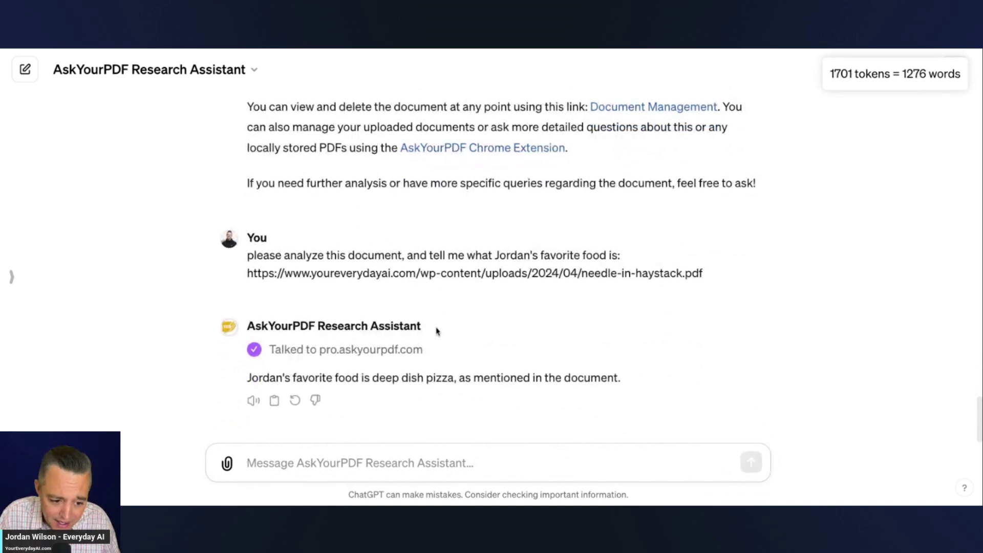
{"action": "triple_click", "coordinate": [384, 377]}
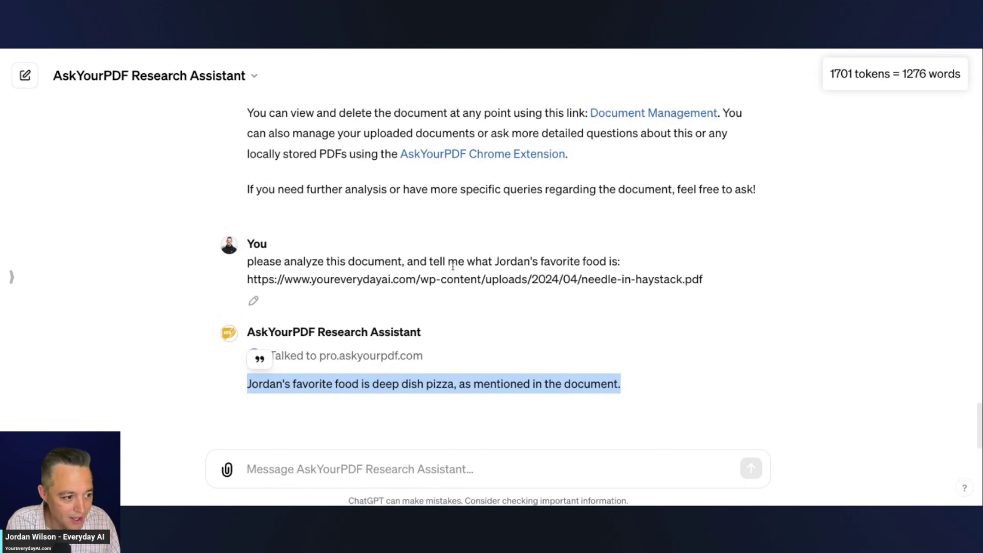
{"action": "scroll", "coordinate": [454, 263], "scroll_direction": "up", "scroll_amount": 10}
{"action": "scroll", "coordinate": [453, 261], "scroll_direction": "up", "scroll_amount": 20}
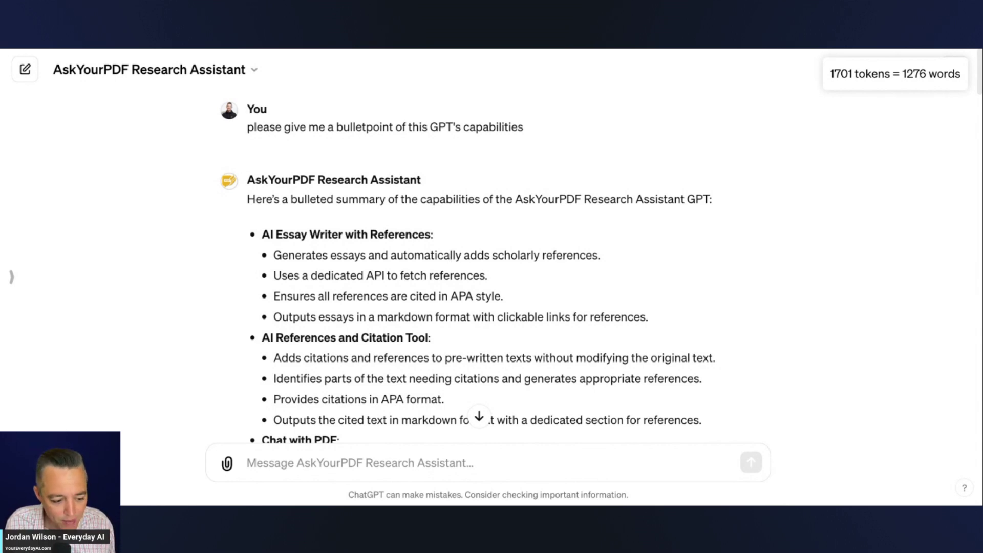
Step: Send the 800-word blog post request with ', only using sources from 2023 and 2024' appended
{"action": "type", "text": "please write me a 800 word blog post about machine learning and cite all your sources."}
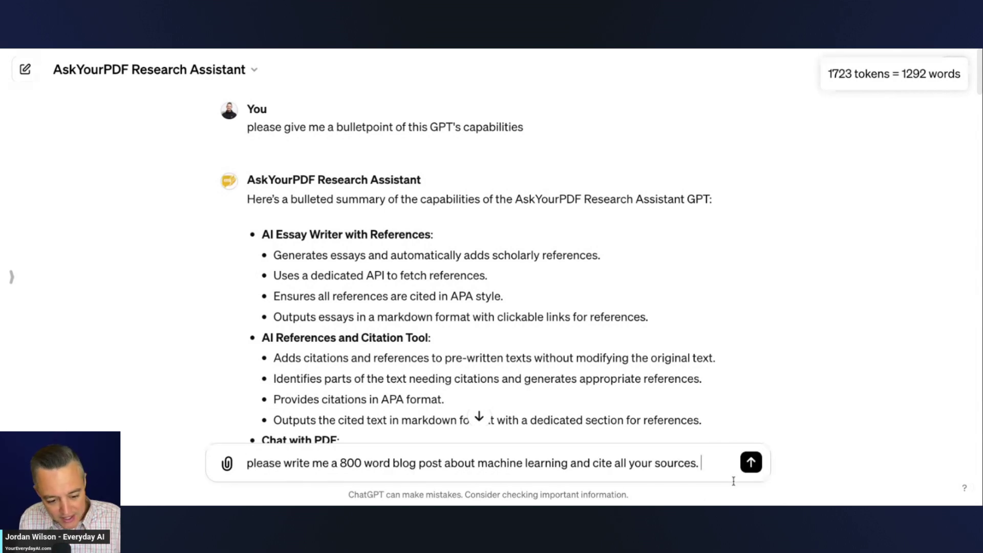
{"action": "key", "text": "BackSpace"}
{"action": "key", "text": "BackSpace"}
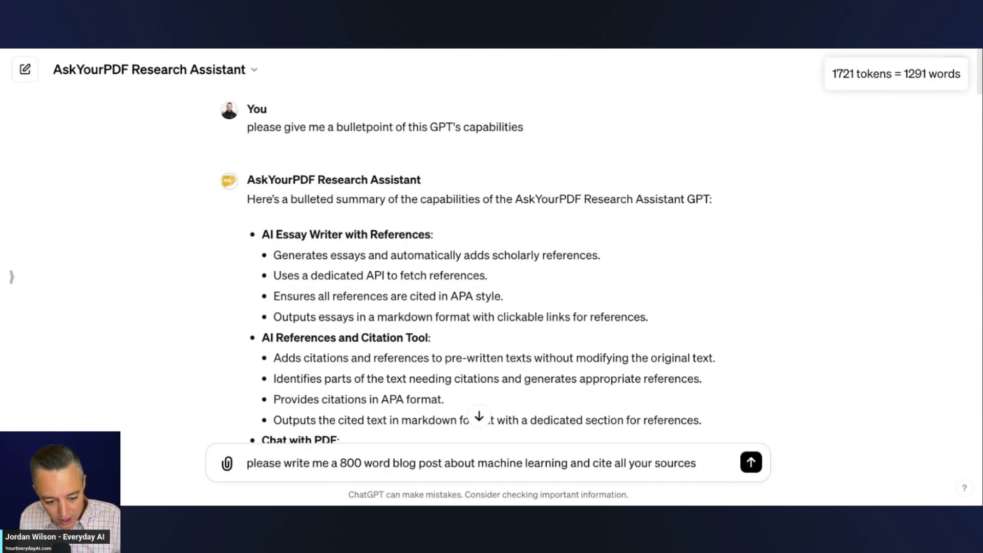
{"action": "type", "text": ", only using sourc"}
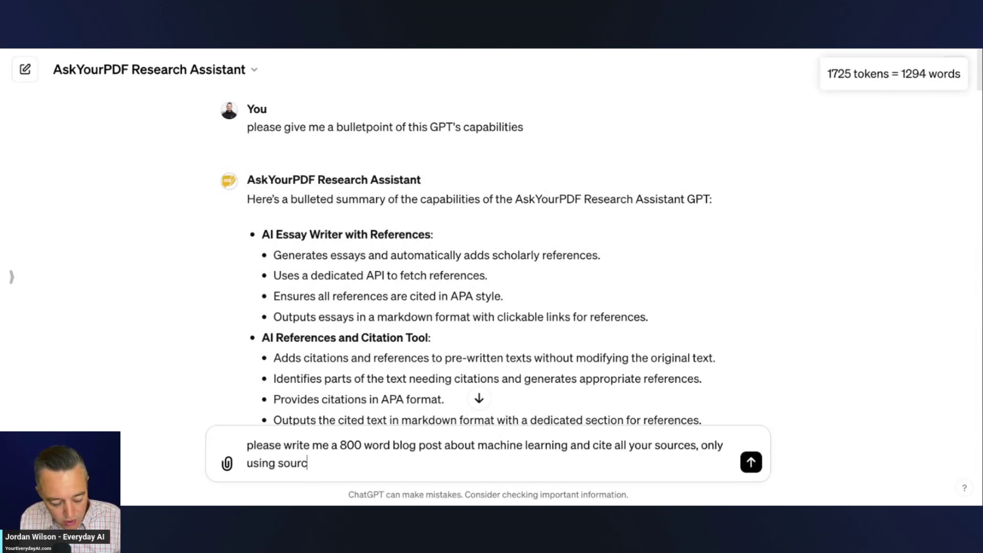
{"action": "type", "text": "es from 2023 and 202"}
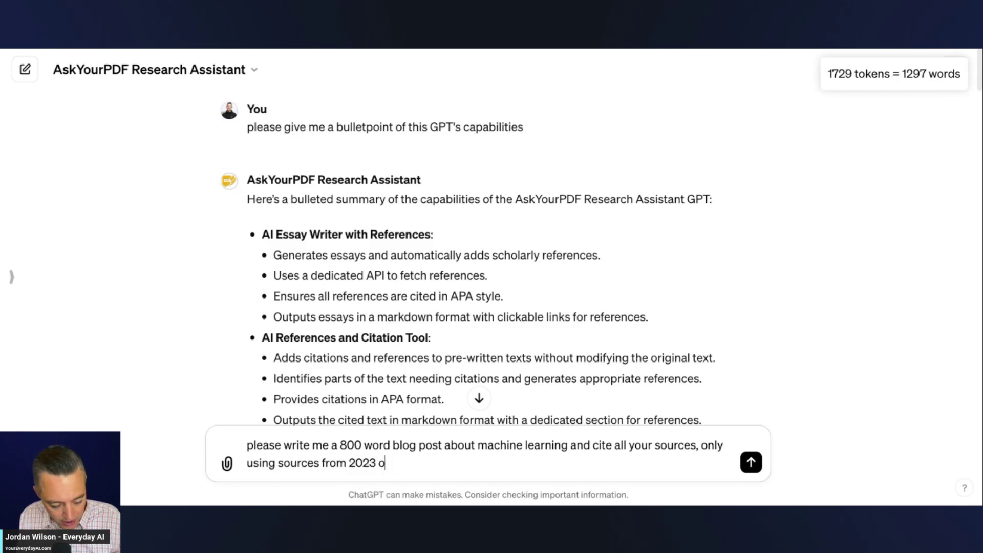
{"action": "type", "text": "4"}
{"action": "key", "text": "Return"}
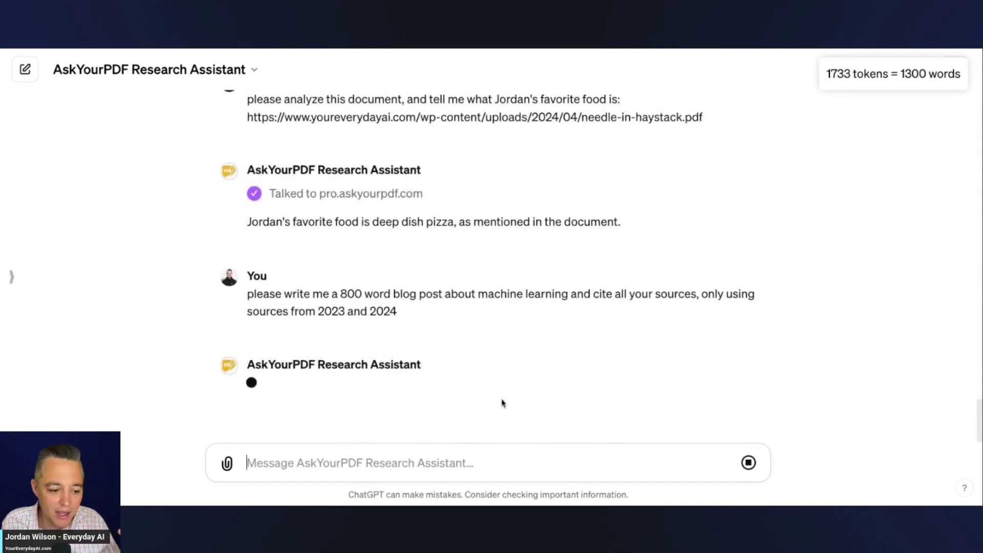
Step: Scroll through the streaming post 'Exploring the Frontiers of Machine Learning in 2023 and 2024'
{"action": "scroll", "coordinate": [471, 307], "scroll_direction": "up", "scroll_amount": 15}
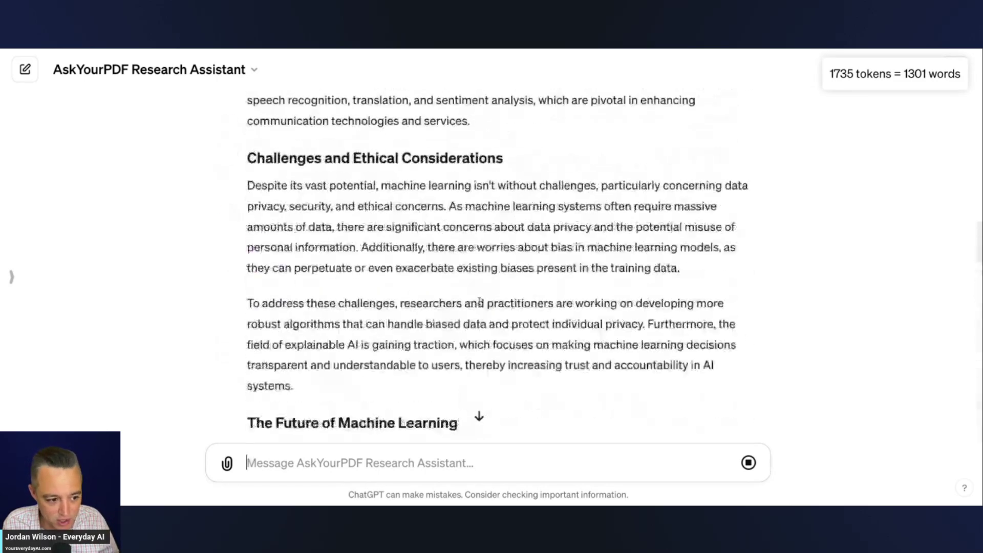
{"action": "scroll", "coordinate": [488, 298], "scroll_direction": "down", "scroll_amount": 1}
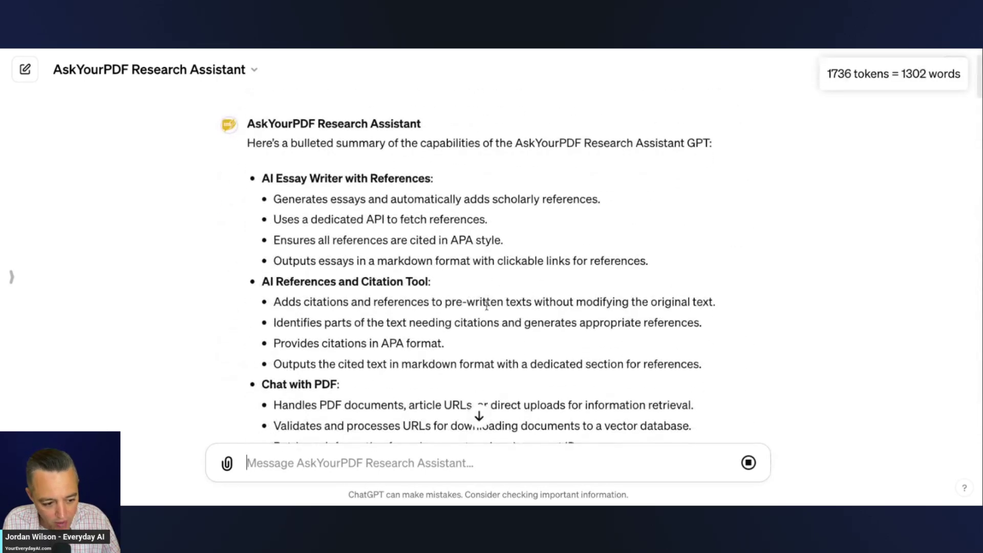
{"action": "scroll", "coordinate": [485, 307], "scroll_direction": "down", "scroll_amount": 15}
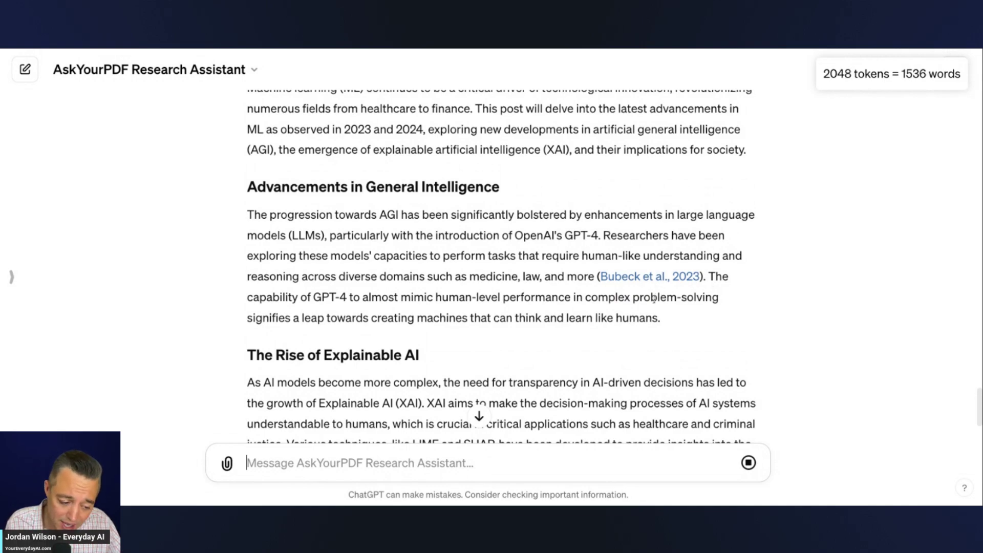
{"action": "scroll", "coordinate": [660, 292], "scroll_direction": "down", "scroll_amount": 3}
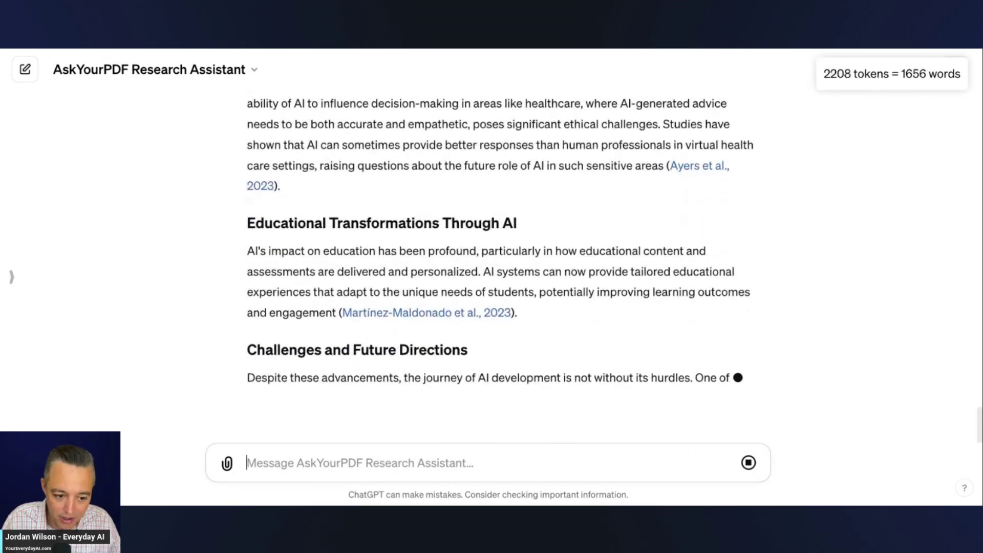
{"action": "scroll", "coordinate": [500, 256], "scroll_direction": "up", "scroll_amount": 2}
{"action": "scroll", "coordinate": [371, 309], "scroll_direction": "up", "scroll_amount": 15}
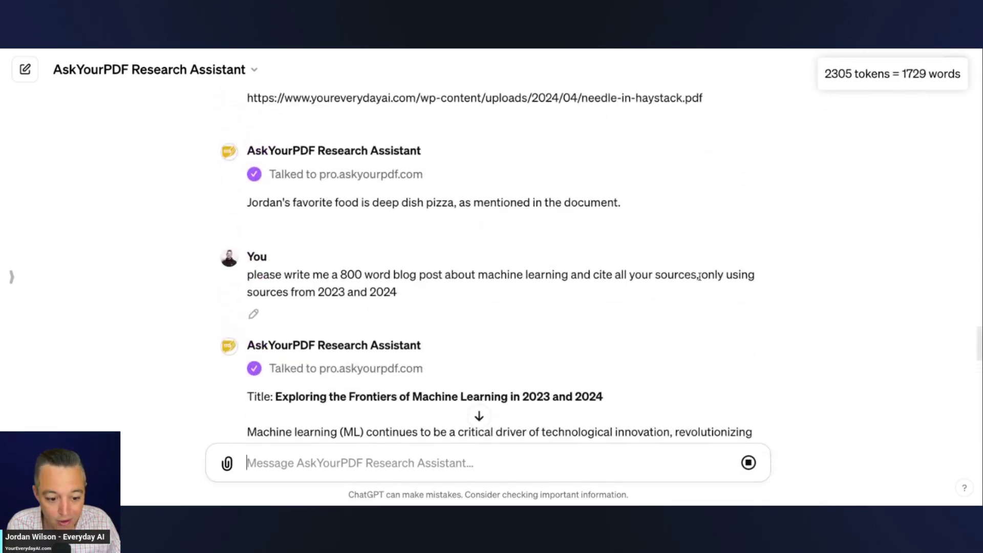
{"action": "left_click_drag", "start_coordinate": [700, 275], "coordinate": [717, 287]}
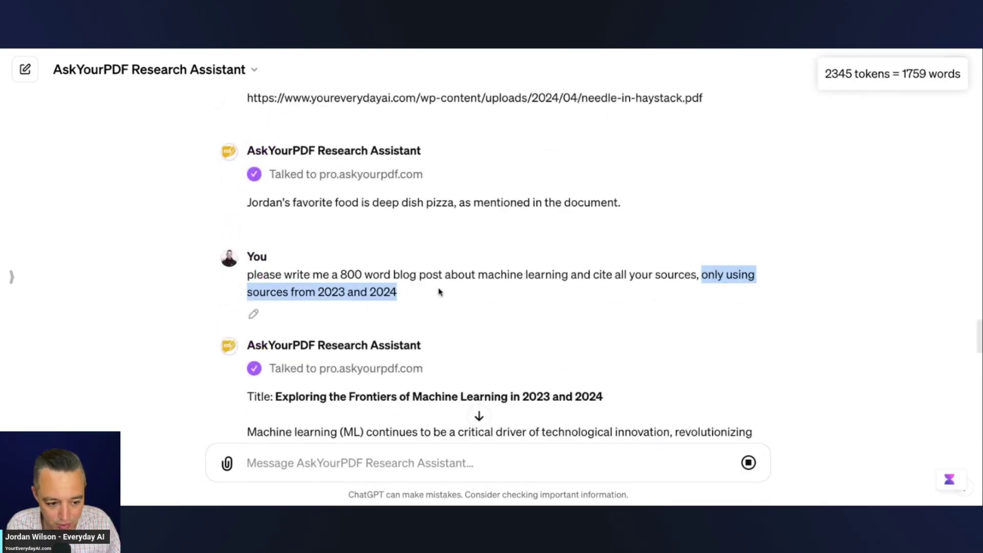
{"action": "left_click", "coordinate": [655, 279]}
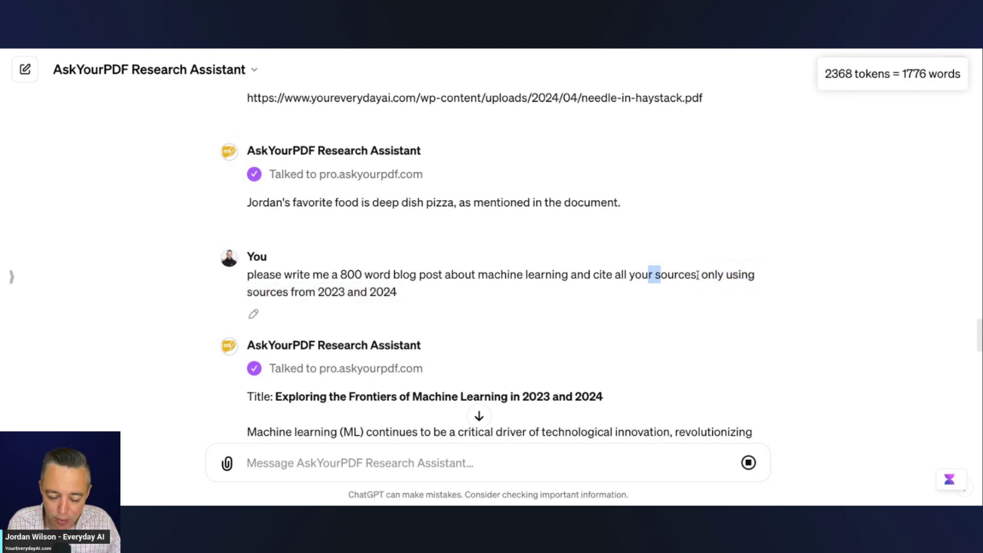
{"action": "left_click_drag", "start_coordinate": [697, 277], "coordinate": [528, 278]}
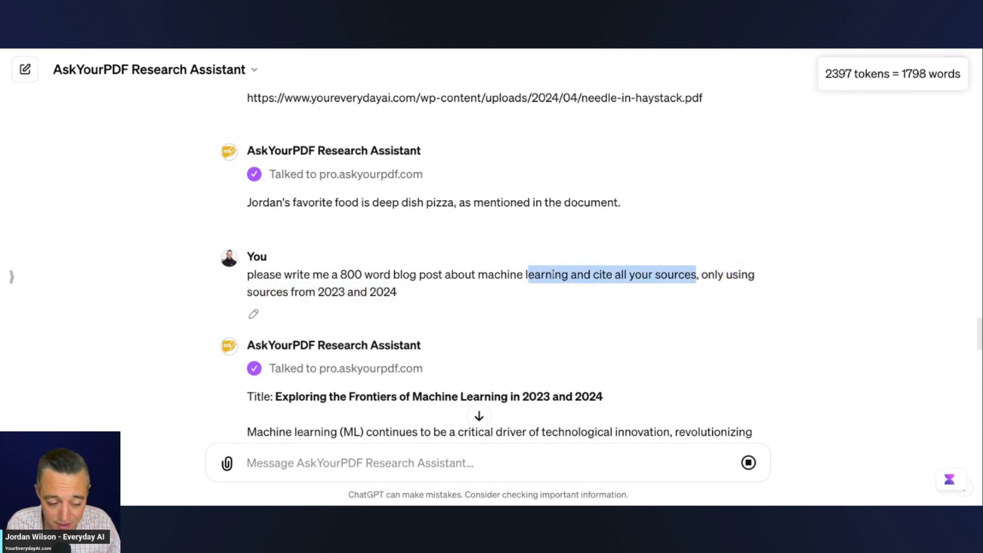
{"action": "scroll", "coordinate": [553, 275], "scroll_direction": "up", "scroll_amount": 4}
{"action": "scroll", "coordinate": [553, 276], "scroll_direction": "down", "scroll_amount": 12}
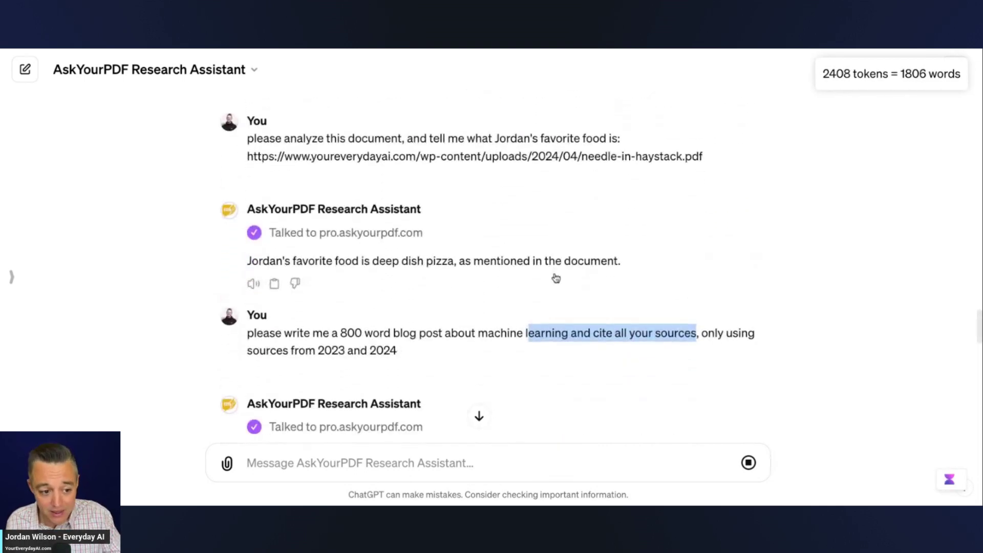
{"action": "scroll", "coordinate": [553, 275], "scroll_direction": "down", "scroll_amount": 6}
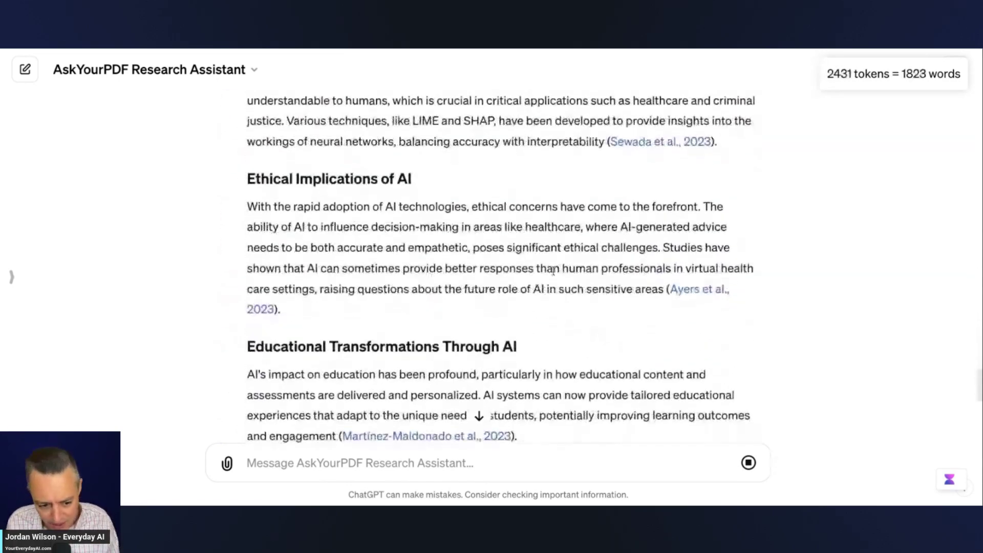
{"action": "left_click", "coordinate": [694, 292]}
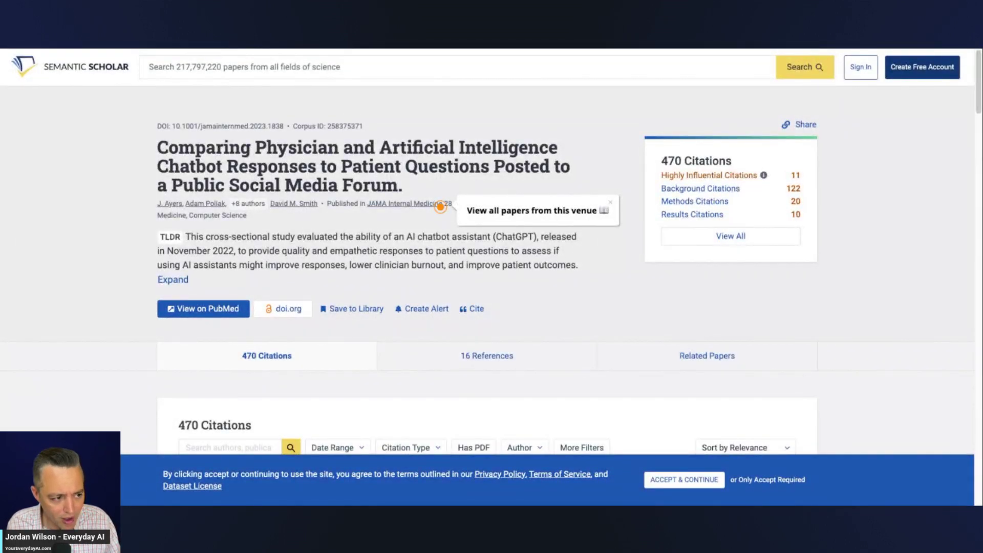
{"action": "key", "text": "ctrl+w"}
Step: Scroll back to the capabilities summary, then switch to the Everyday AI podcast and newsletter tab
{"action": "scroll", "coordinate": [453, 221], "scroll_direction": "down", "scroll_amount": 10}
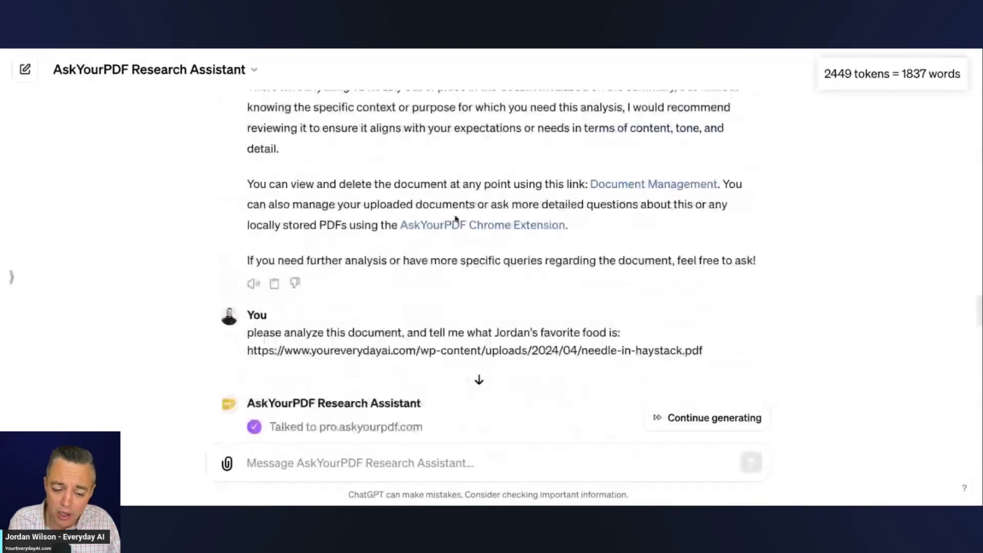
{"action": "scroll", "coordinate": [456, 217], "scroll_direction": "up", "scroll_amount": 15}
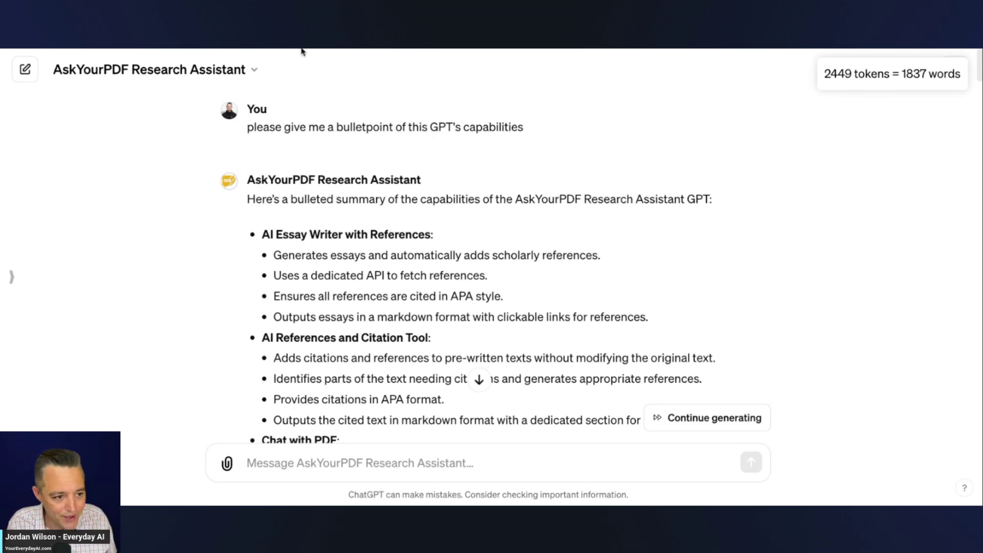
{"action": "key", "text": "ctrl+Tab"}
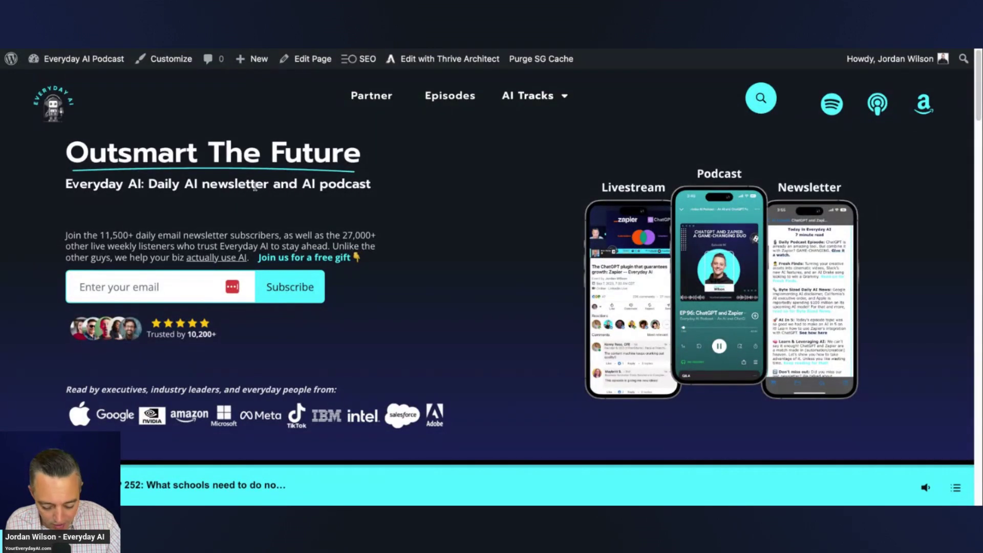